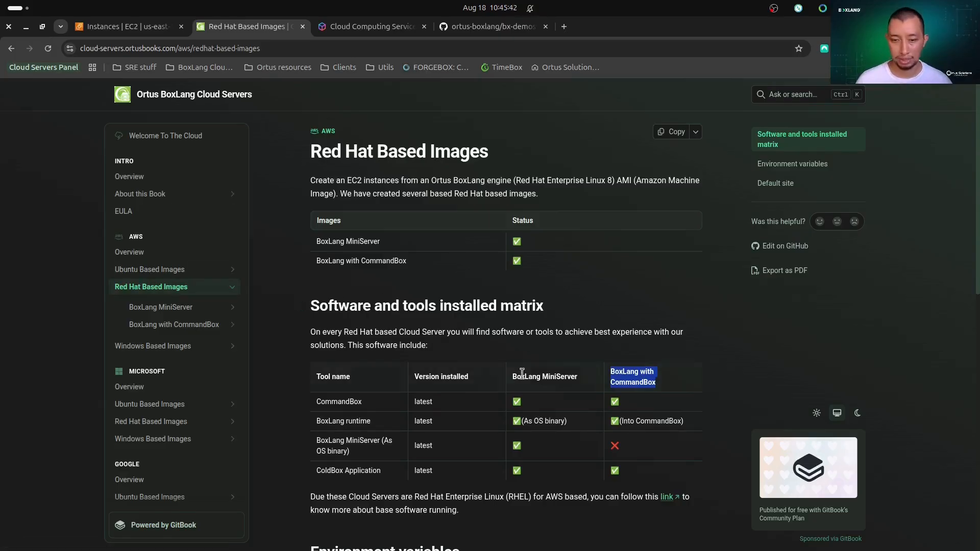
# Review the installed software matrix, environment variables and default site sections of the Red Hat Based Images documentation.
pyautogui.scroll(-6, 536, 373)
pyautogui.scroll(3, 556, 397)
pyautogui.scroll(1, 556, 397)
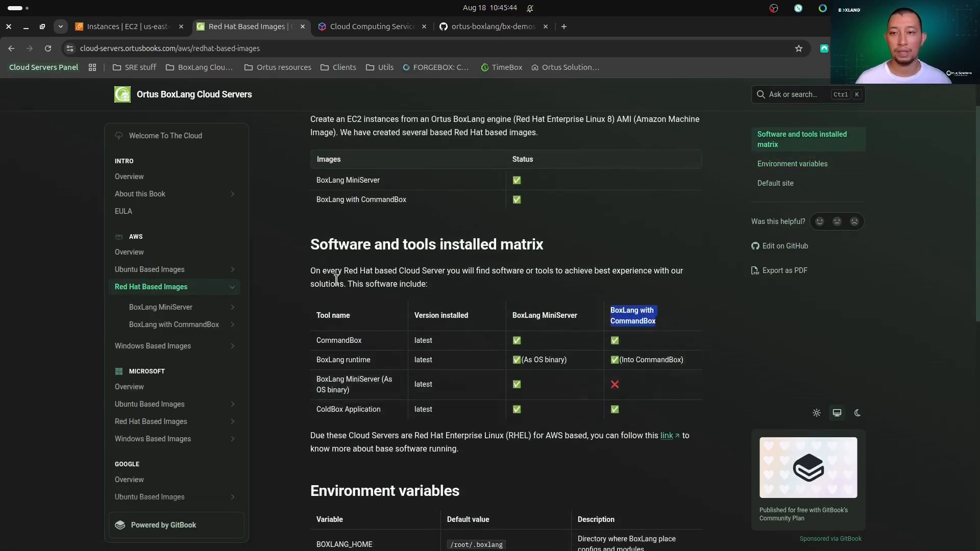
pyautogui.scroll(-3, 498, 261)
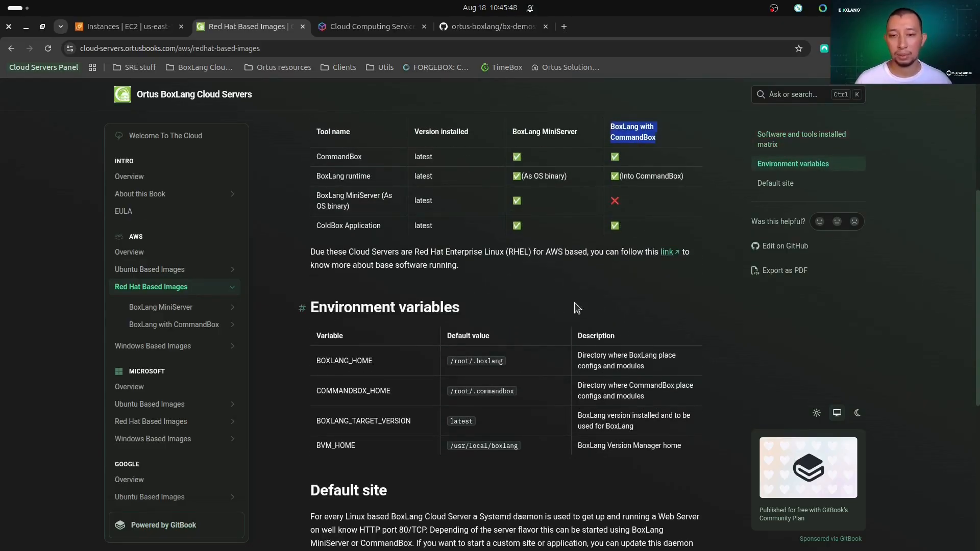
pyautogui.scroll(-3, 656, 303)
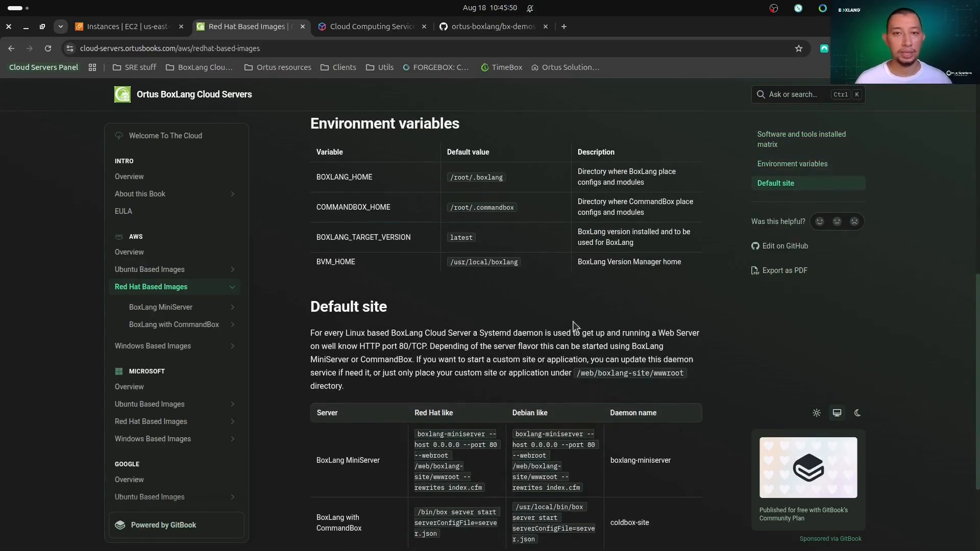
pyautogui.scroll(-2, 462, 382)
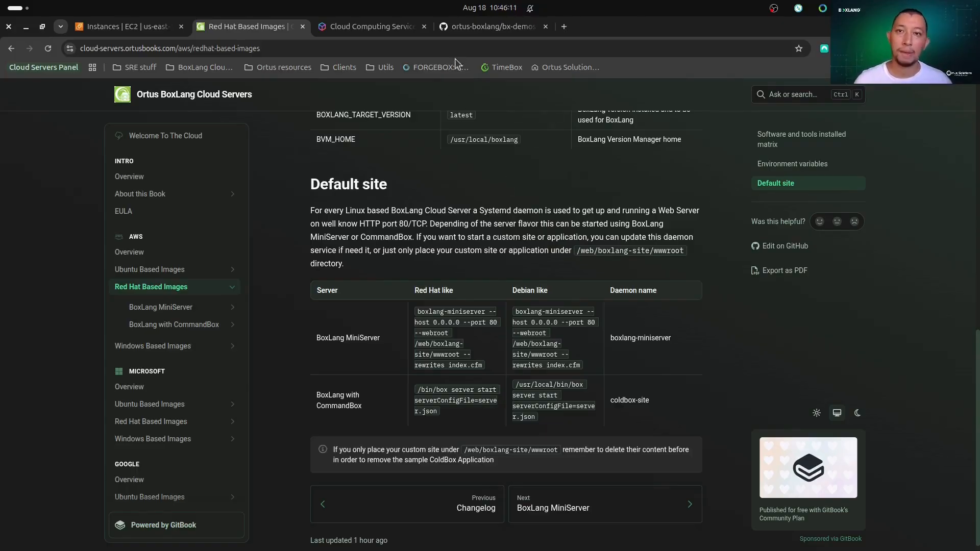
# Switch to the bx-demos GitHub repository and look over its folder list.
pyautogui.click(443, 28)
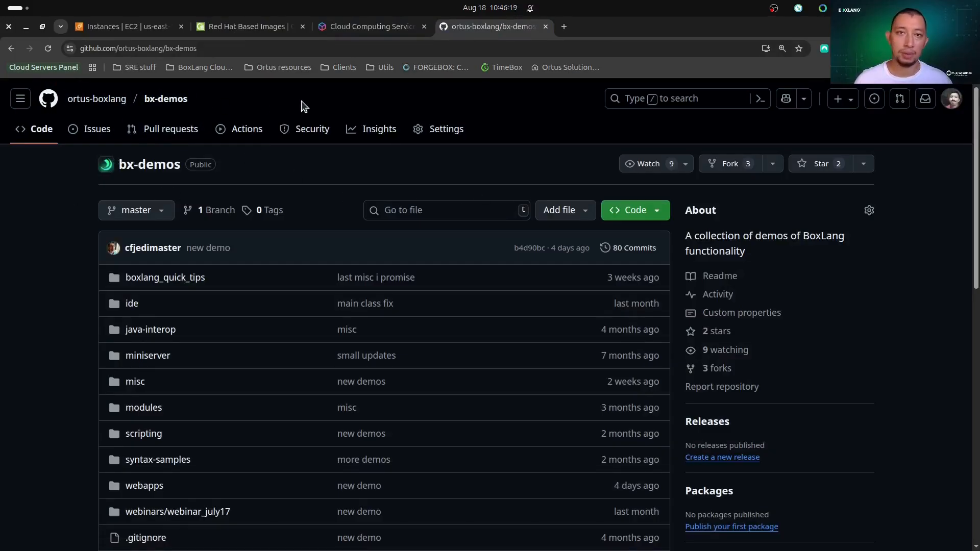
pyautogui.scroll(-2, 137, 295)
pyautogui.scroll(-1, 137, 295)
pyautogui.scroll(3, 255, 278)
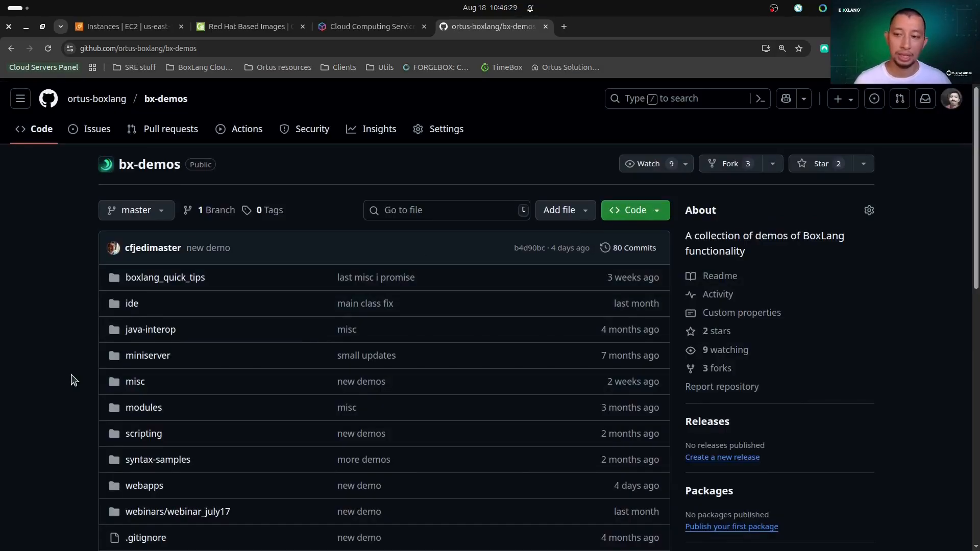
pyautogui.scroll(-2, 72, 380)
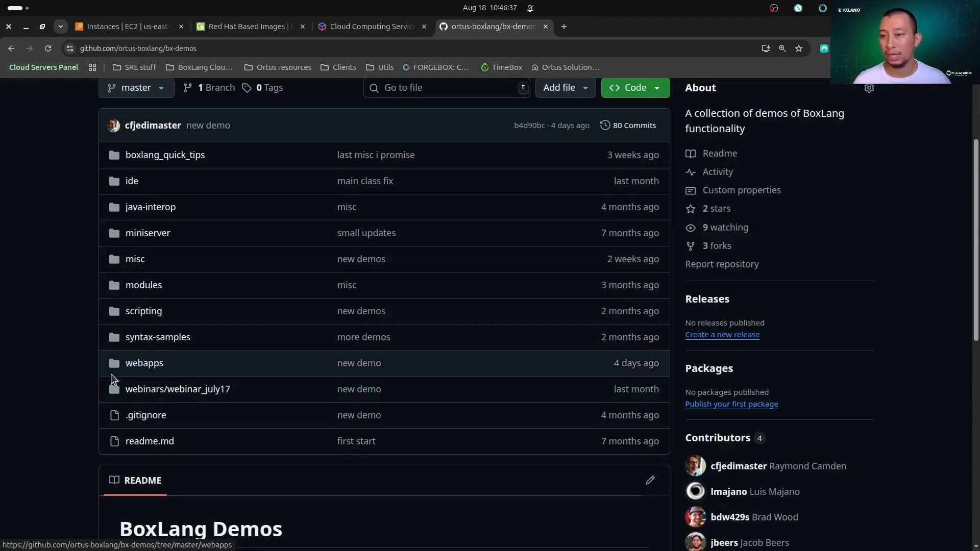
# Open webapps/cachedapi/api.bx and highlight the latitude and longitude parameters in the getForecast request URL.
pyautogui.click(141, 367)
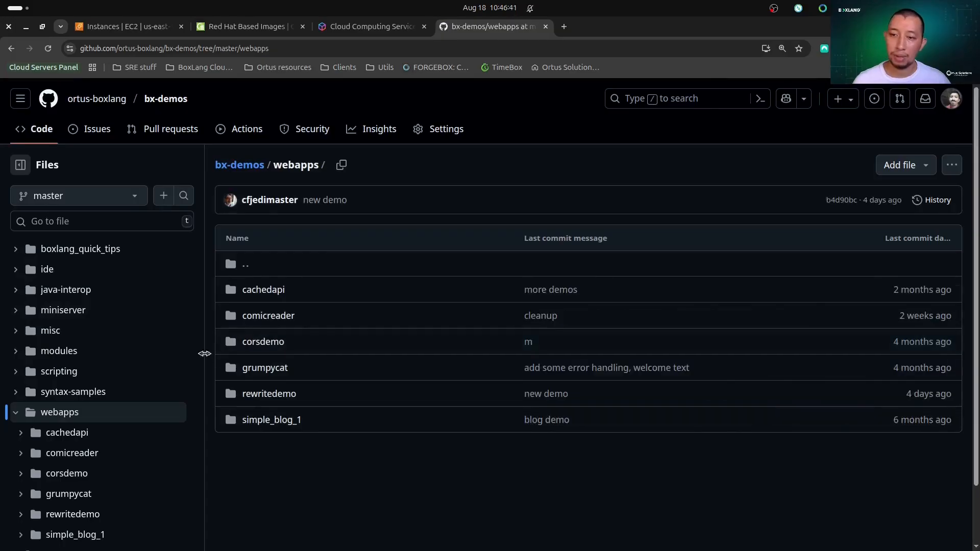
pyautogui.click(271, 292)
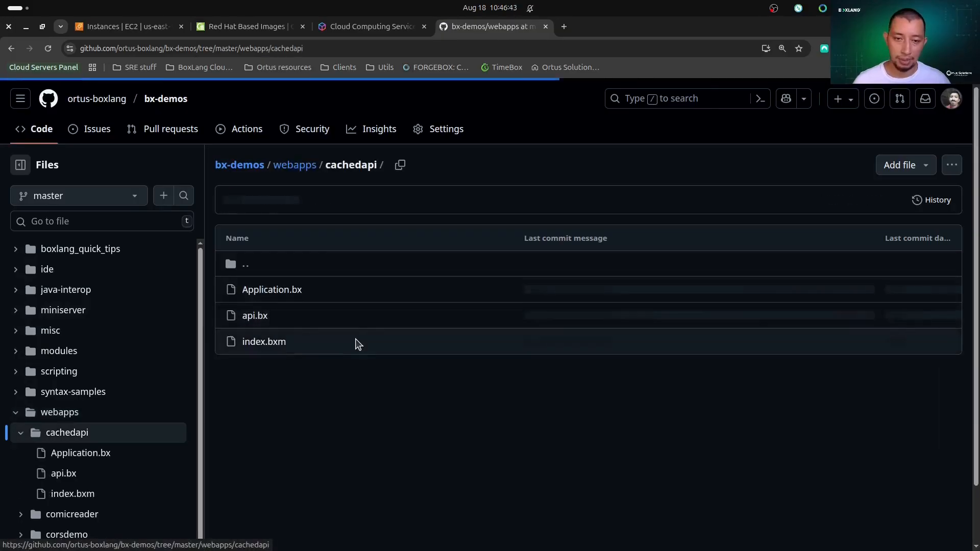
pyautogui.click(261, 318)
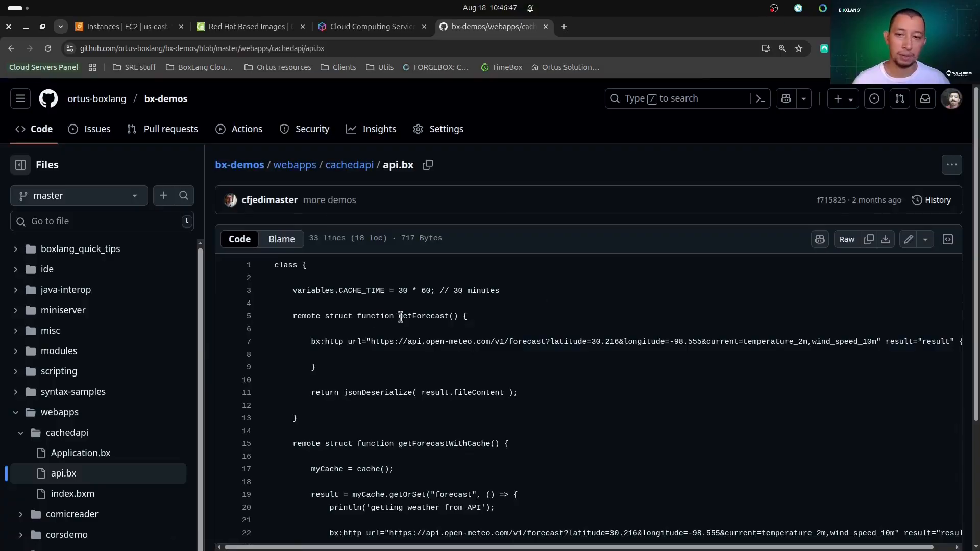
pyautogui.moveTo(591, 342); pyautogui.dragTo(673, 345)
pyautogui.moveTo(549, 345); pyautogui.dragTo(702, 351)
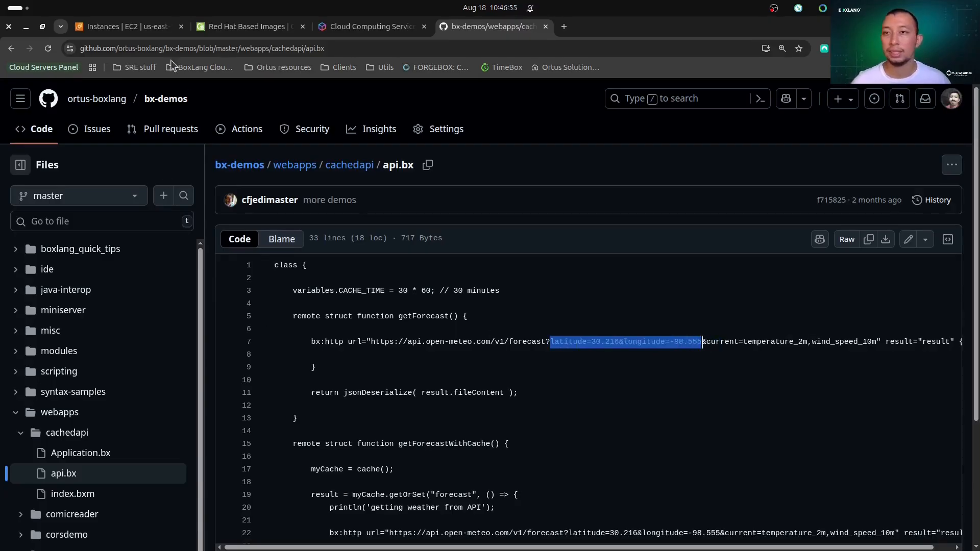
# Switch to the EC2 console, start launching a new instance and name it boxlang-with-commandbox.
pyautogui.click(148, 32)
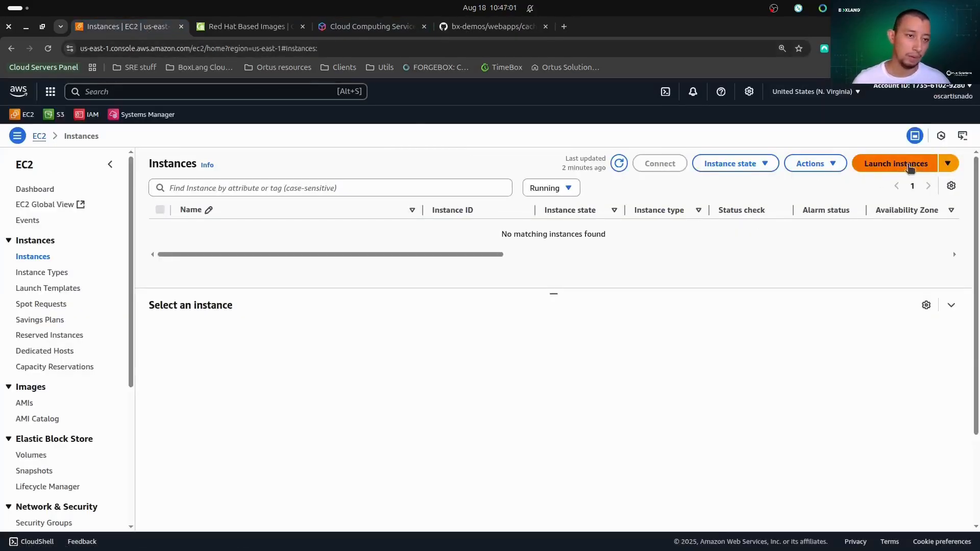
pyautogui.click(882, 166)
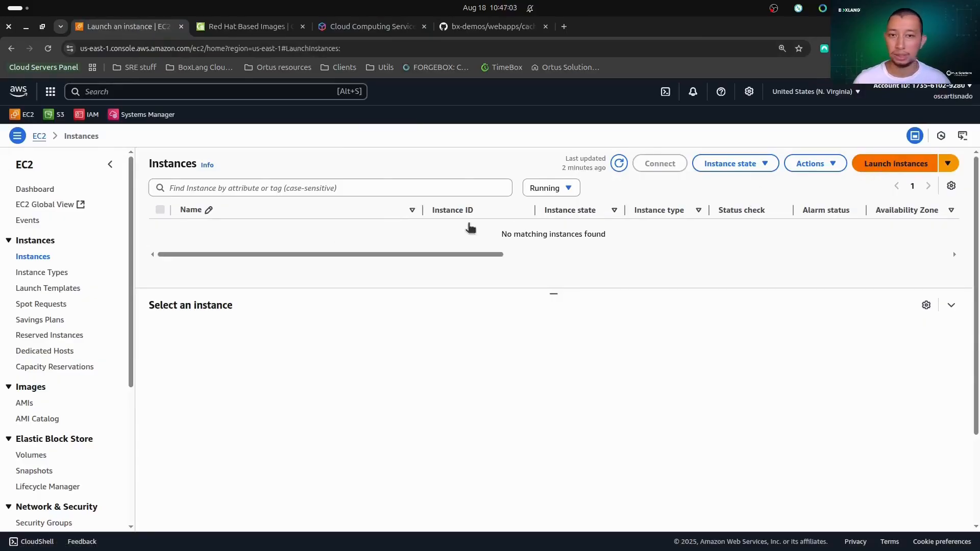
pyautogui.click(220, 246)
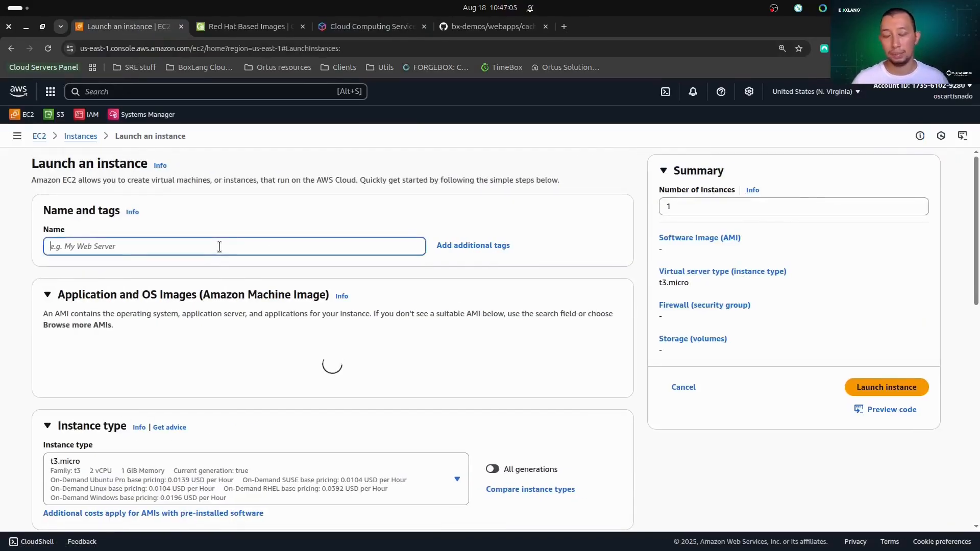
pyautogui.write('boxlang-with-')
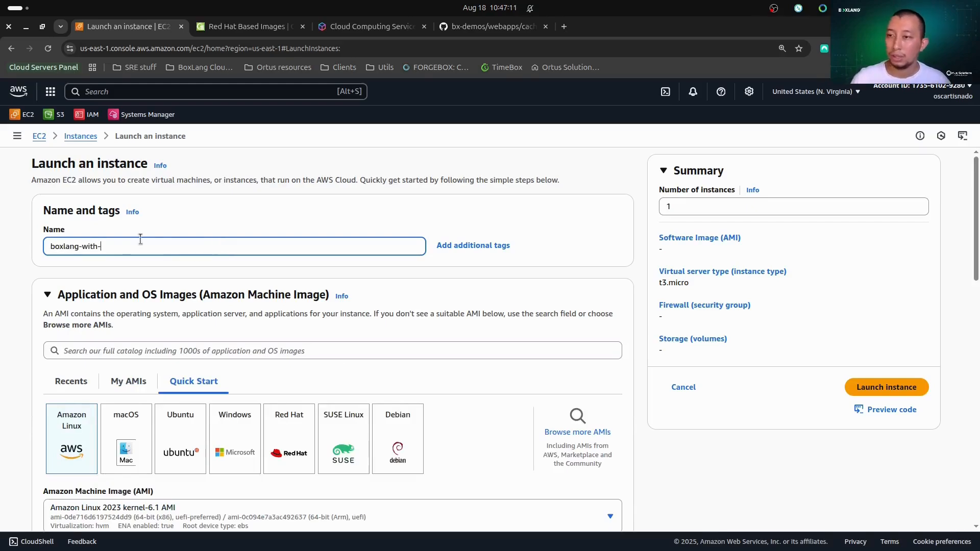
pyautogui.write('commandbox')
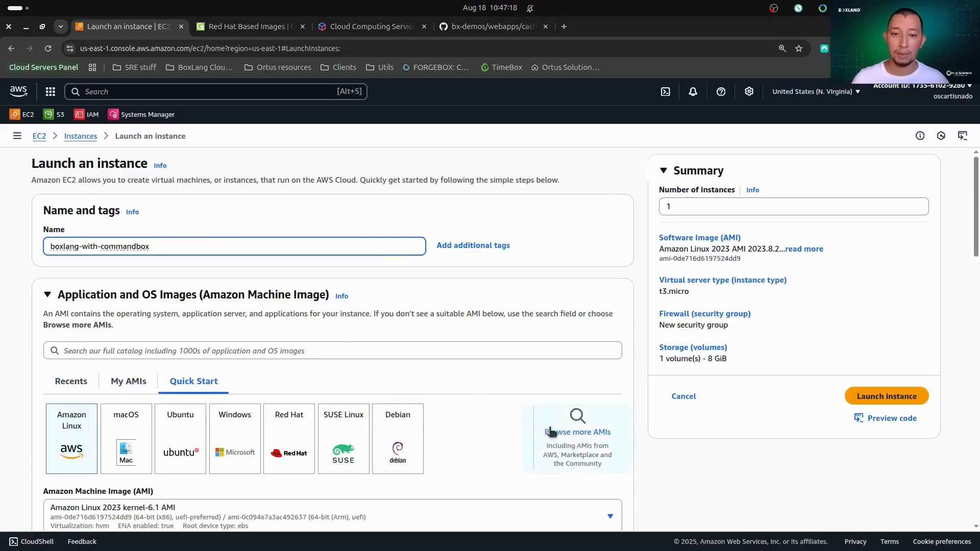
# Browse more AMIs for the instance and search the catalog for "boxlang".
pyautogui.click(582, 434)
pyautogui.click(182, 242)
pyautogui.write('bo')
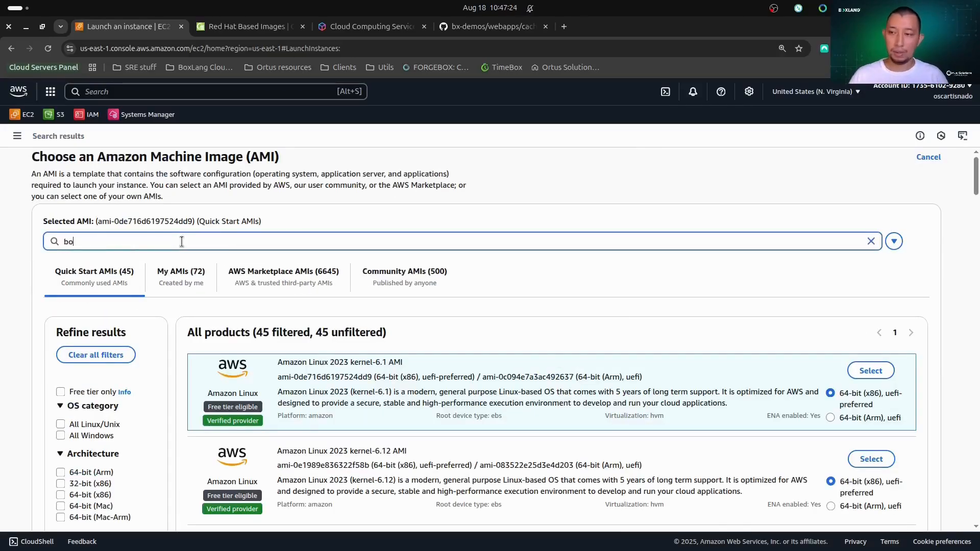
pyautogui.write('xla')
pyautogui.scroll(-1, 182, 244)
pyautogui.write('ang')
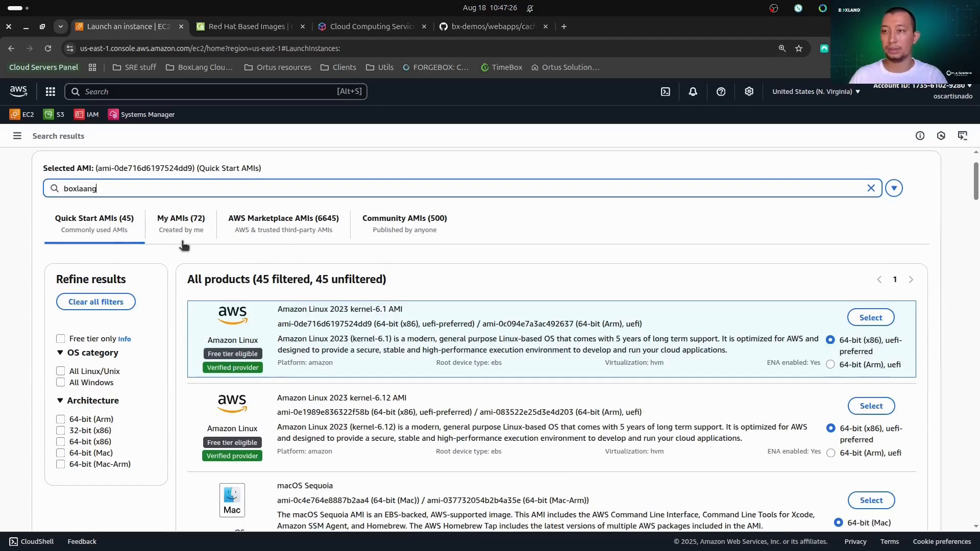
pyautogui.press('BackSpace')
pyautogui.press('BackSpace')
pyautogui.press('BackSpace')
pyautogui.write('ng')
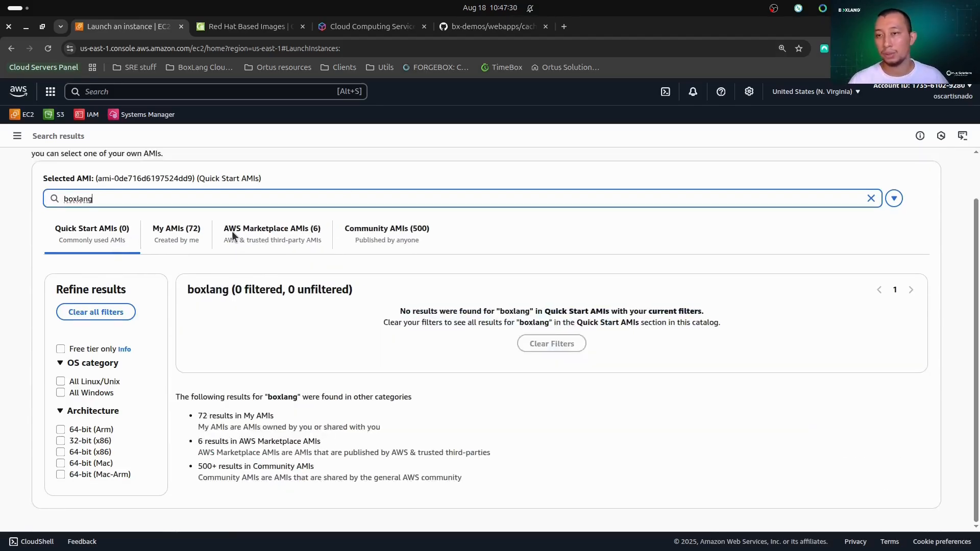
# Choose the AWS Marketplace image BoxLang with CommandBox for RedHat and proceed with it for the instance.
pyautogui.click(264, 230)
pyautogui.scroll(-2, 485, 276)
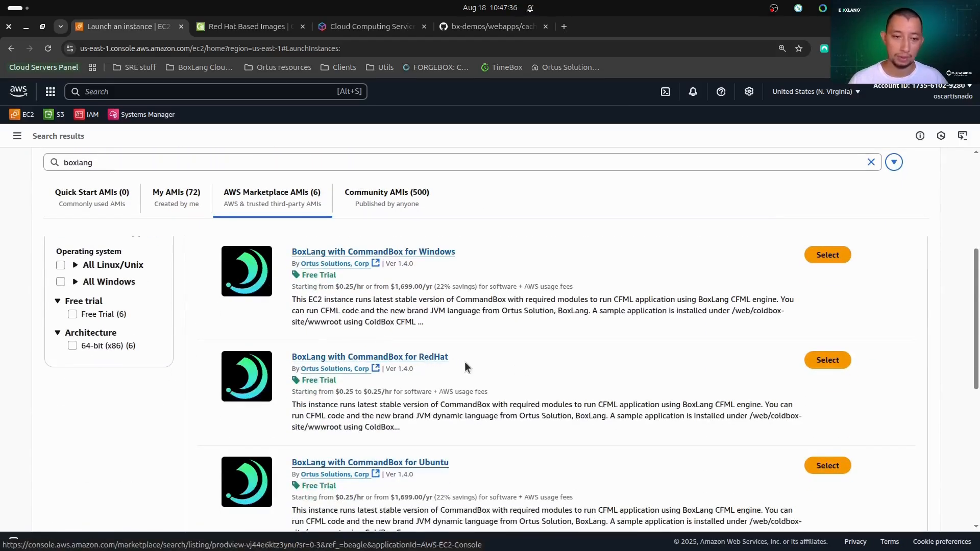
pyautogui.click(829, 361)
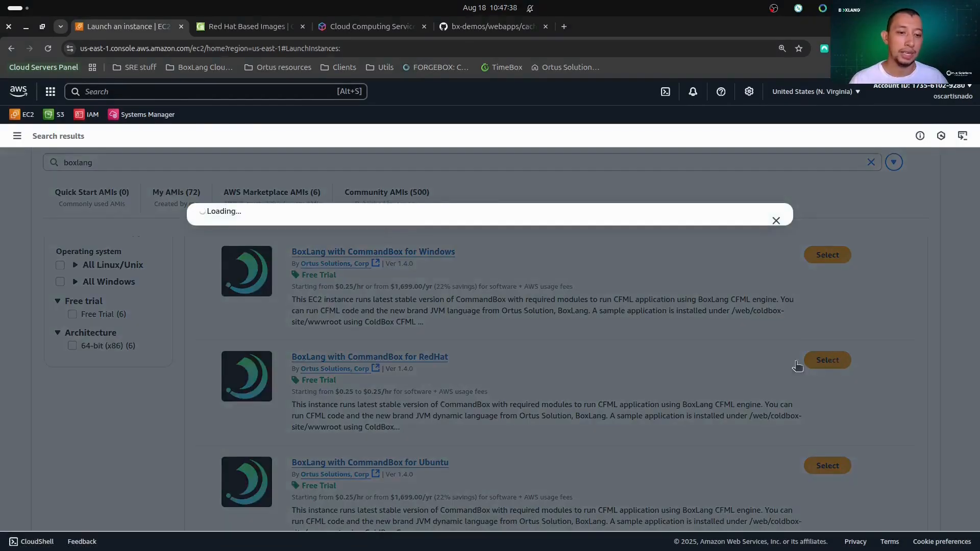
pyautogui.click(733, 497)
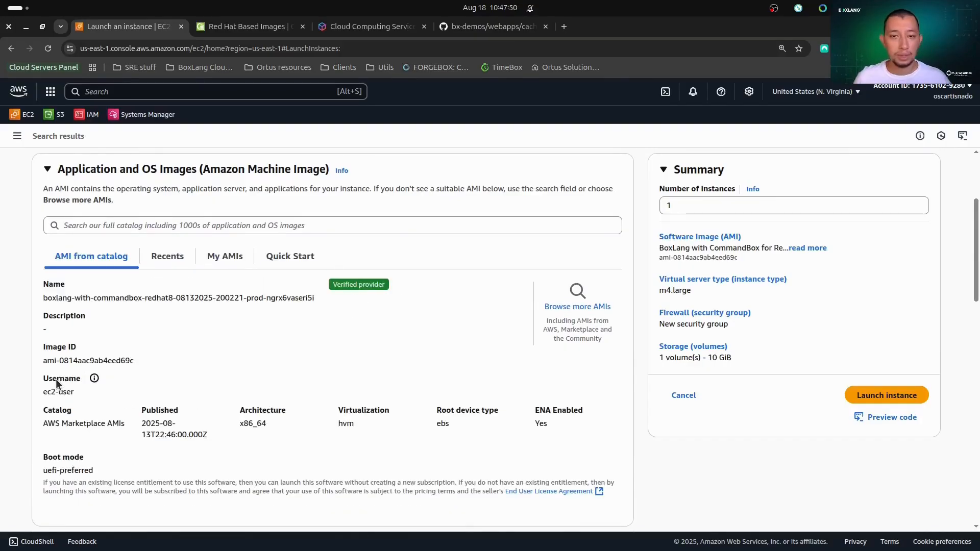
# Select the account owner's existing key pair for the instance login.
pyautogui.scroll(-5, 57, 379)
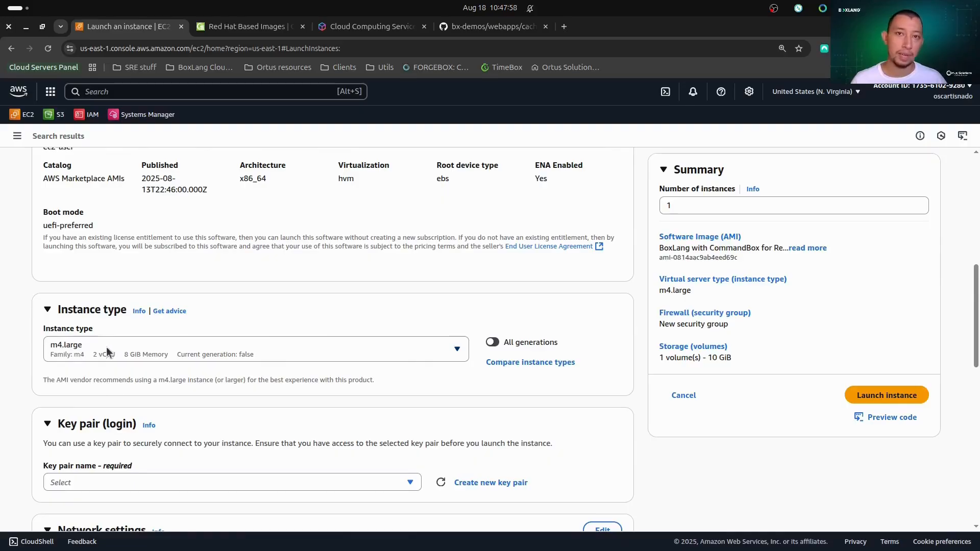
pyautogui.scroll(-3, 107, 344)
pyautogui.click(66, 299)
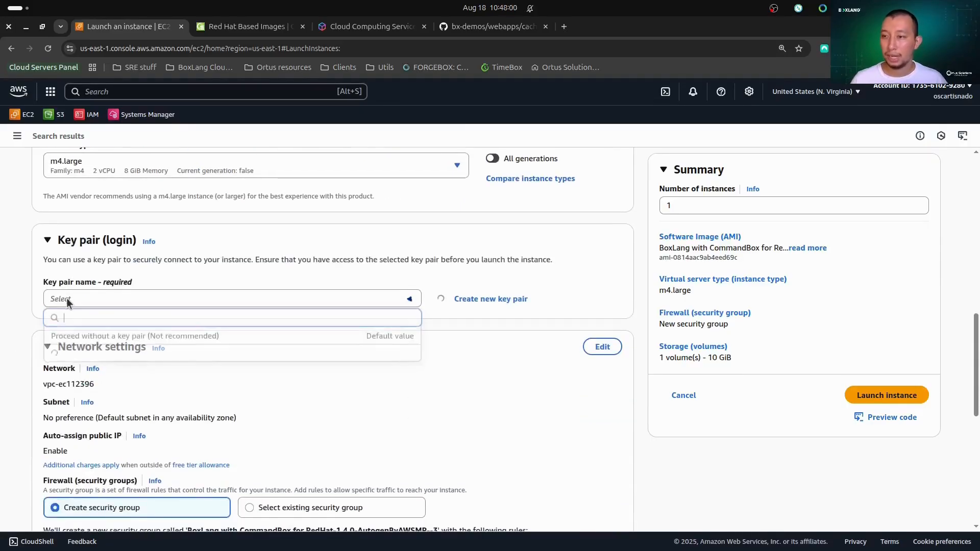
pyautogui.write('otisn')
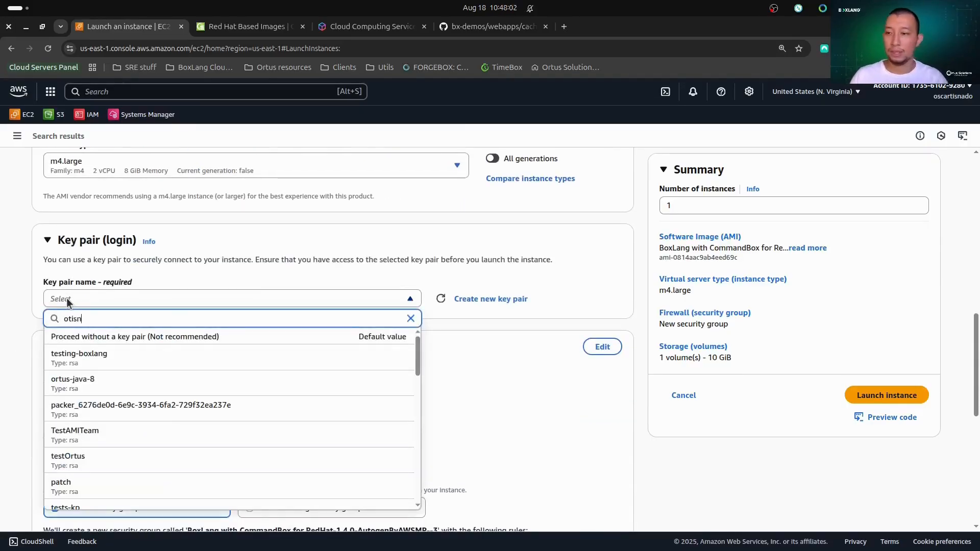
pyautogui.click(92, 354)
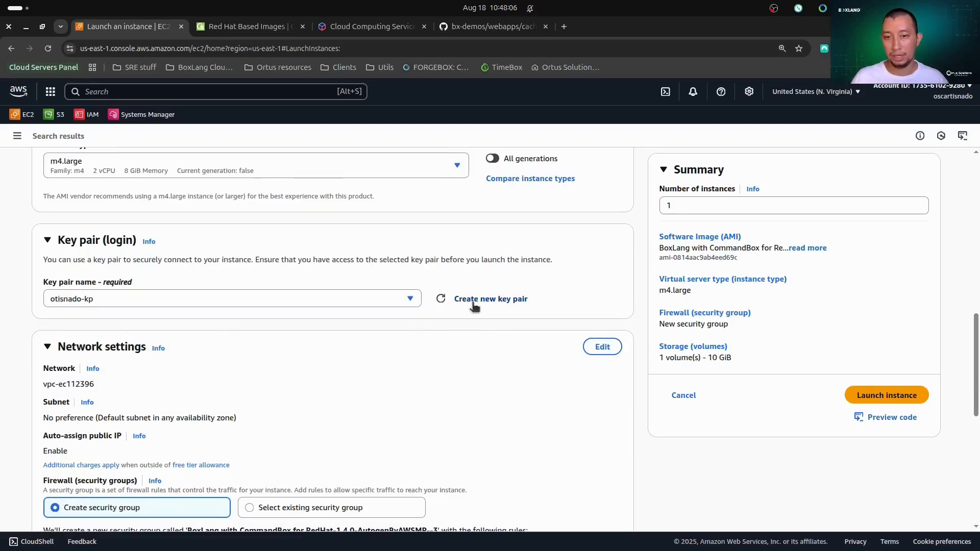
# Edit the network settings and add a second inbound security group rule of type ssh with source Anywhere.
pyautogui.scroll(-3, 183, 319)
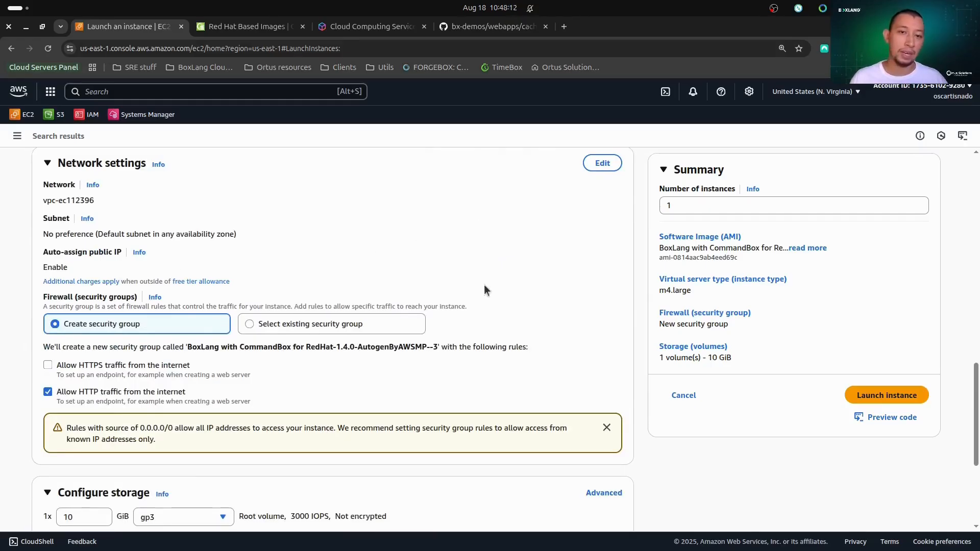
pyautogui.click(600, 162)
pyautogui.scroll(-3, 125, 351)
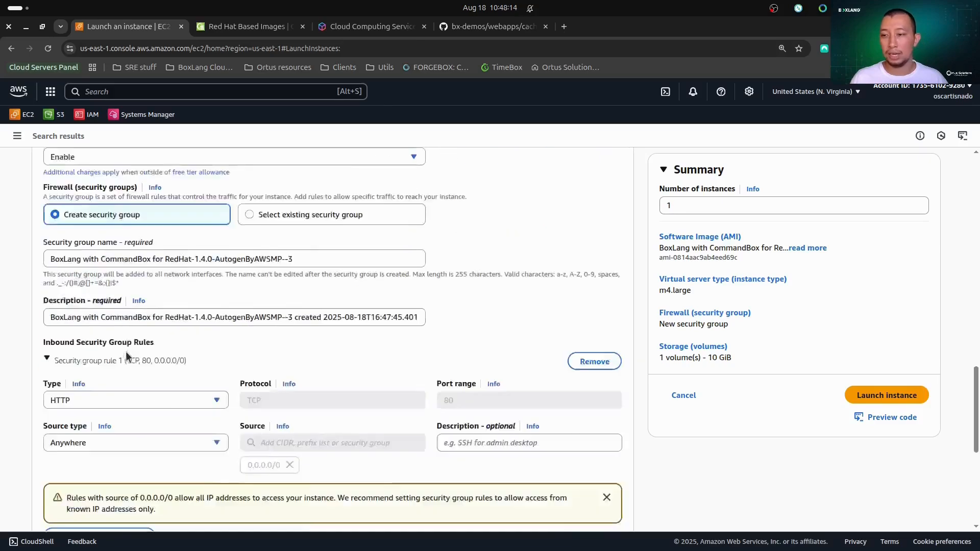
pyautogui.scroll(-1, 52, 413)
pyautogui.click(75, 398)
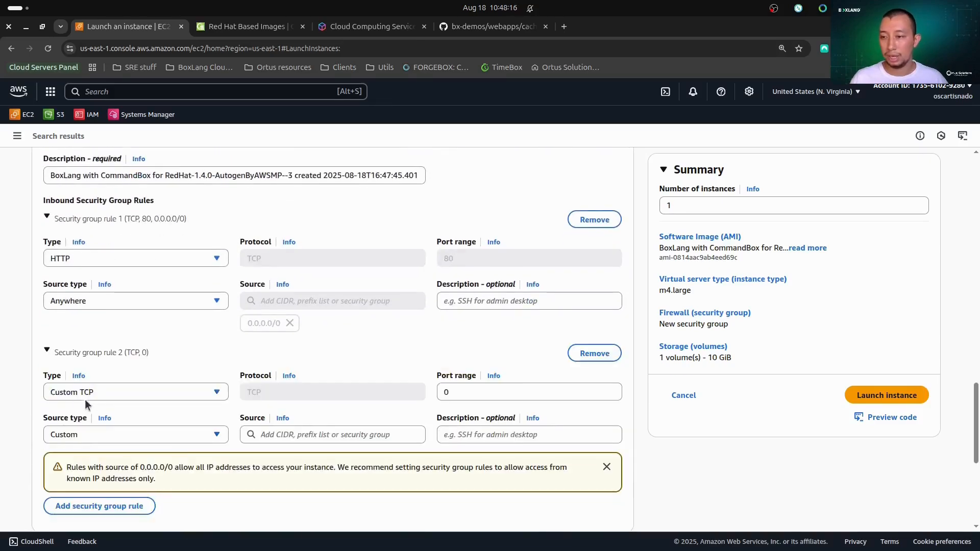
pyautogui.click(93, 390)
pyautogui.click(87, 357)
pyautogui.click(79, 430)
pyautogui.click(153, 381)
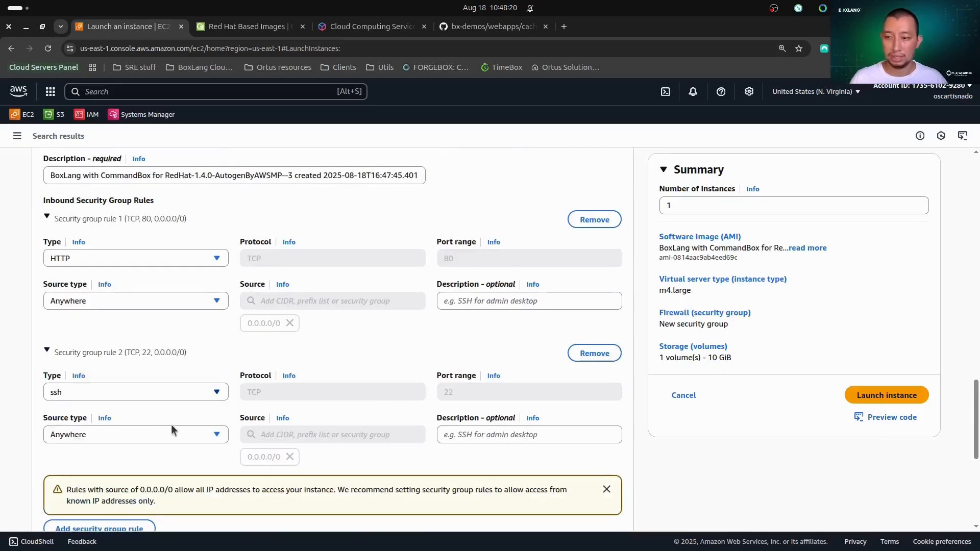
pyautogui.click(221, 428)
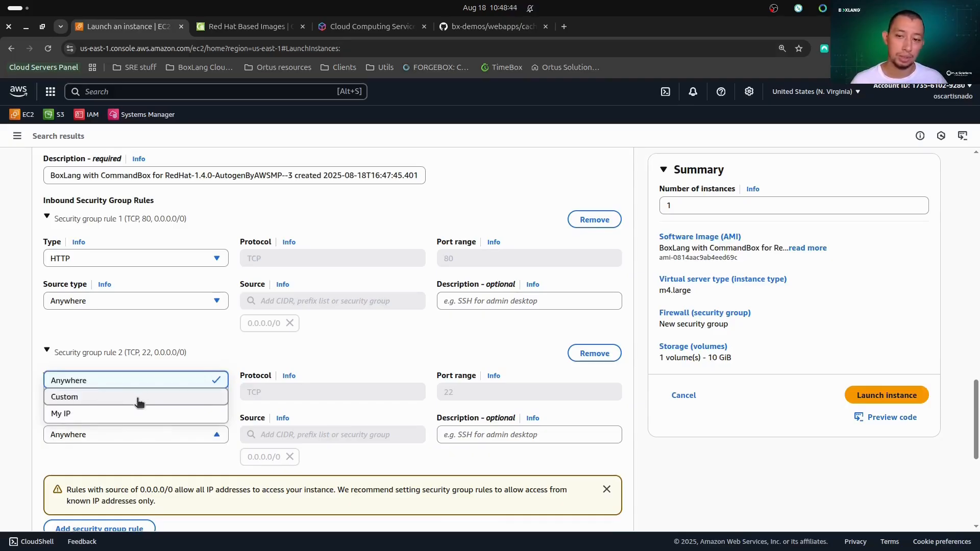
pyautogui.click(349, 420)
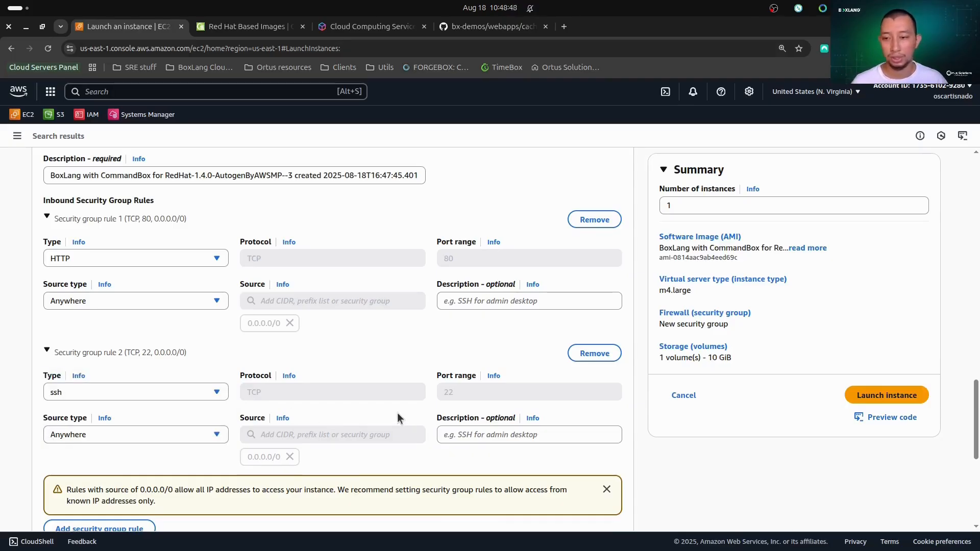
# Set the root volume size to 100 GiB and expand the advanced details of the instance.
pyautogui.scroll(-5, 166, 418)
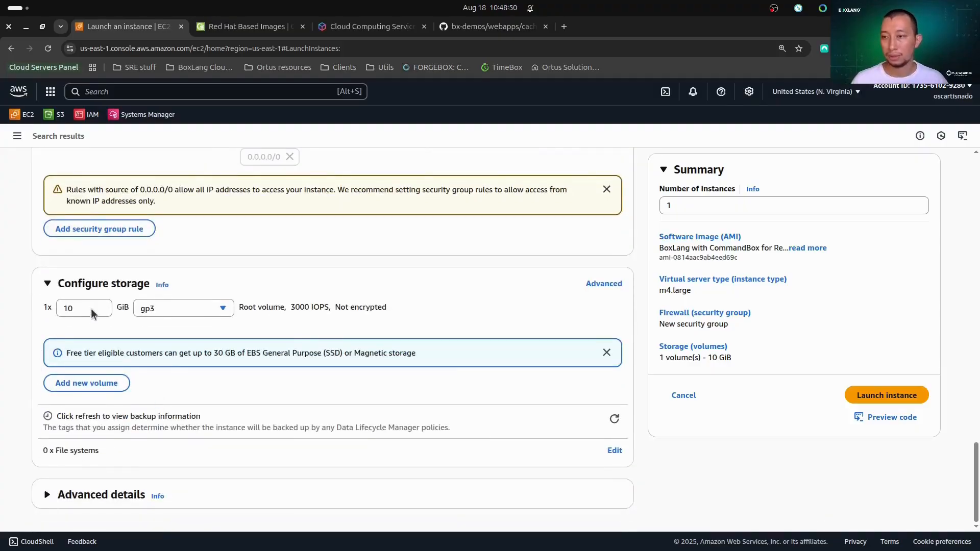
pyautogui.click(85, 307)
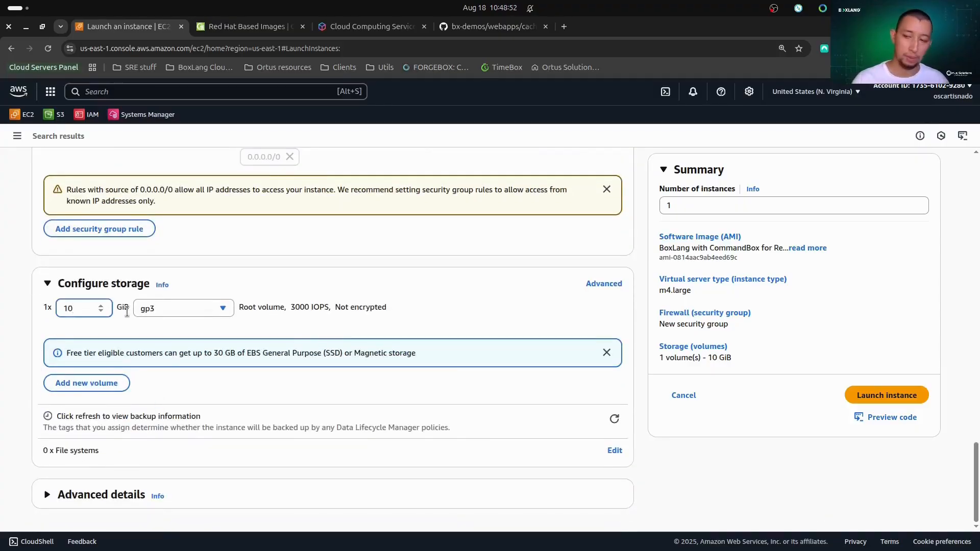
pyautogui.click(102, 494)
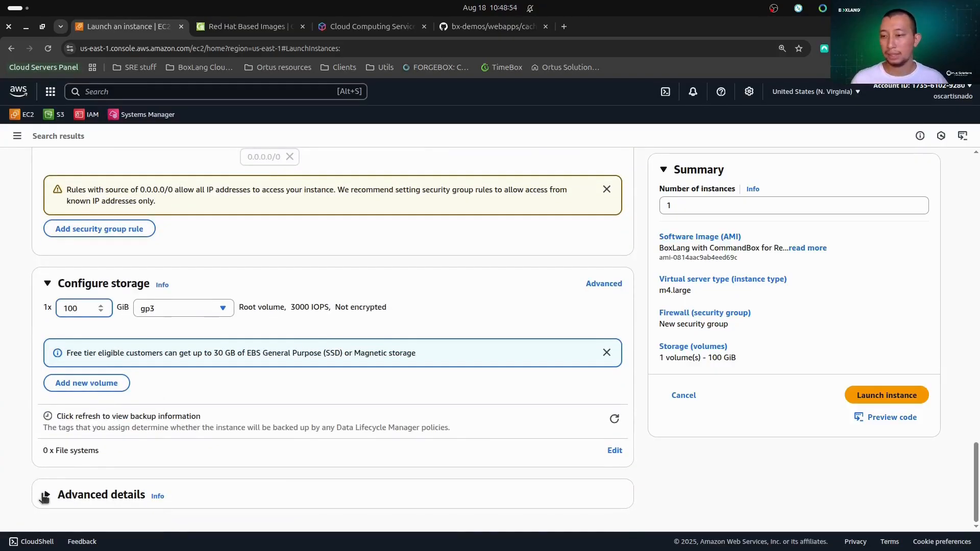
# Place the cursor in the empty User data field of the advanced details and switch to VS Code.
pyautogui.scroll(-20, 187, 439)
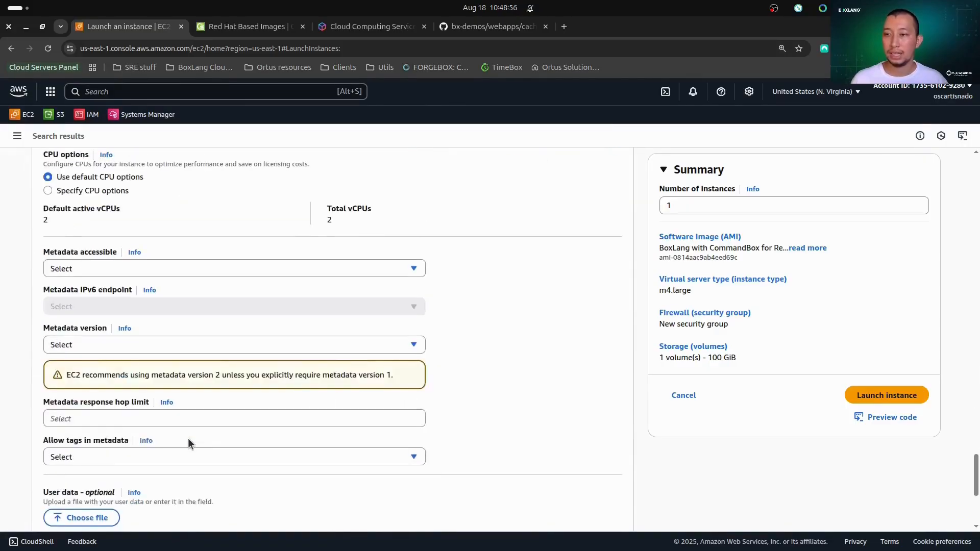
pyautogui.click(231, 342)
pyautogui.click(615, 537)
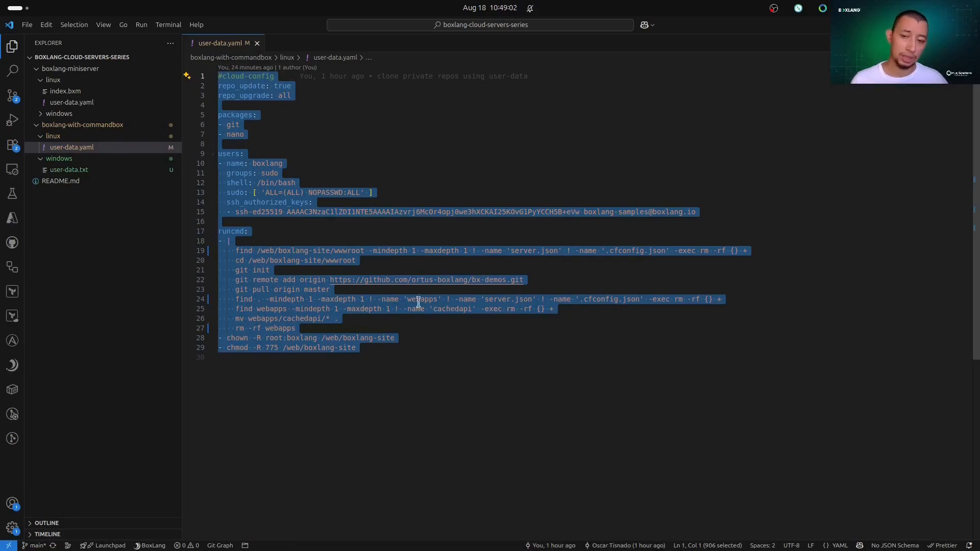
# Examine the cloud-config in user-data.yaml: repository updates, packages, the boxlang user with its SSH key, and the runcmd commands.
pyautogui.click(370, 349)
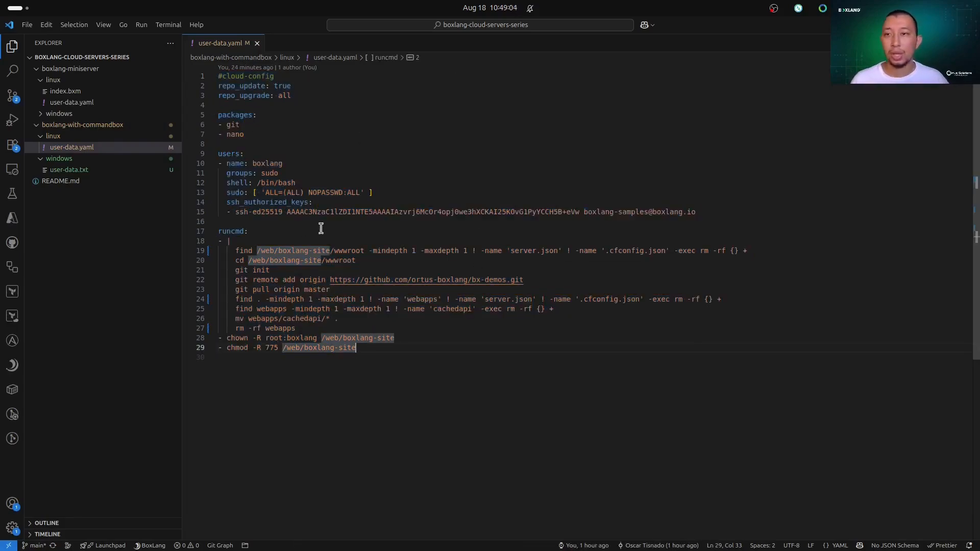
pyautogui.moveTo(296, 96); pyautogui.dragTo(218, 86)
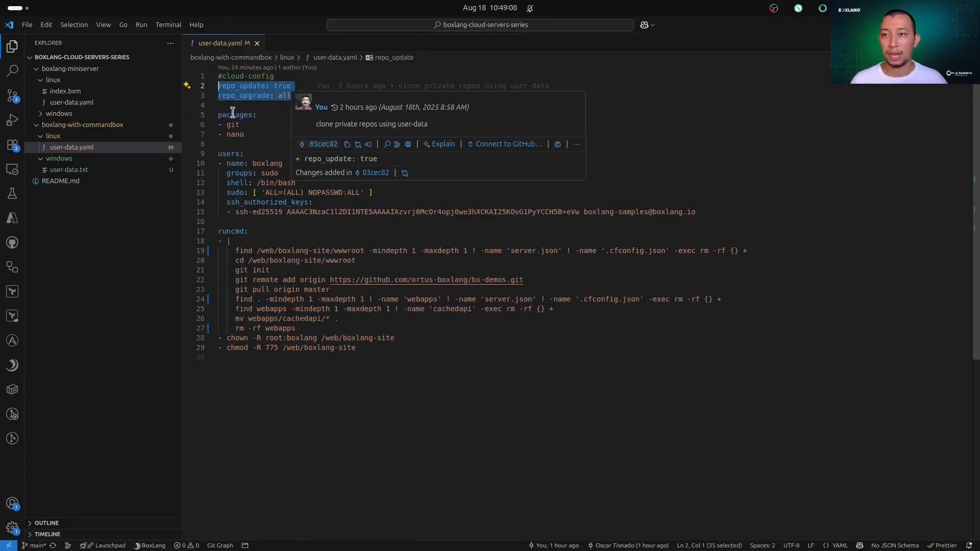
pyautogui.click(261, 134)
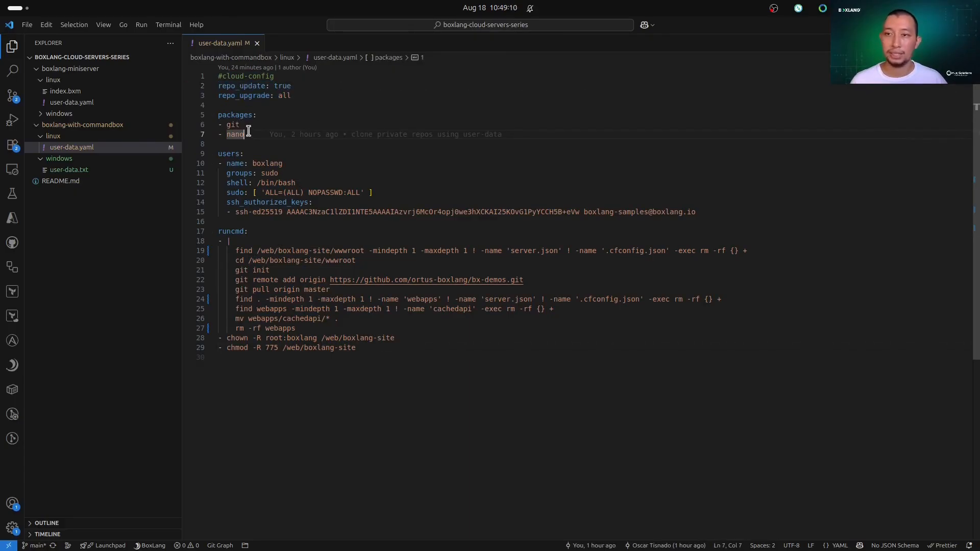
pyautogui.moveTo(255, 135)
pyautogui.moveTo(697, 213); pyautogui.dragTo(212, 153)
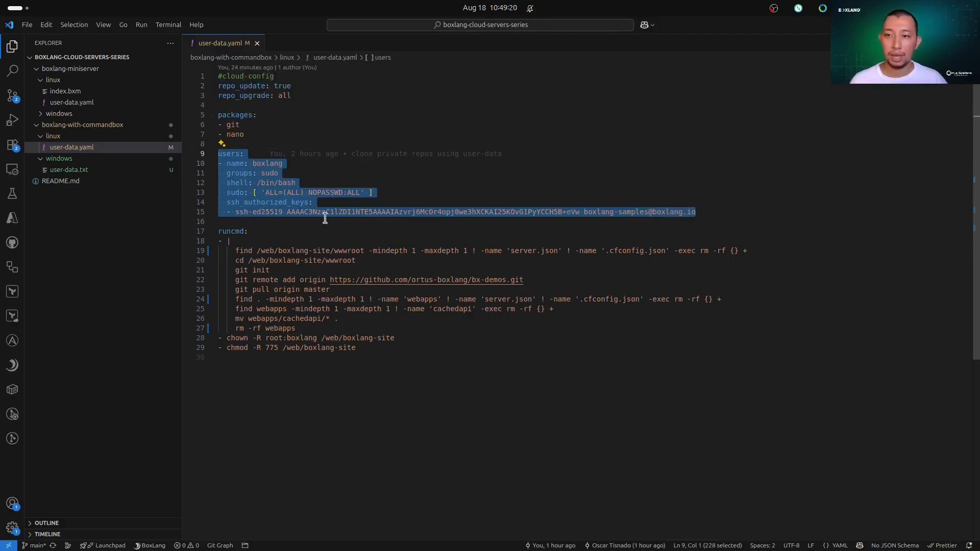
pyautogui.doubleClick(378, 213)
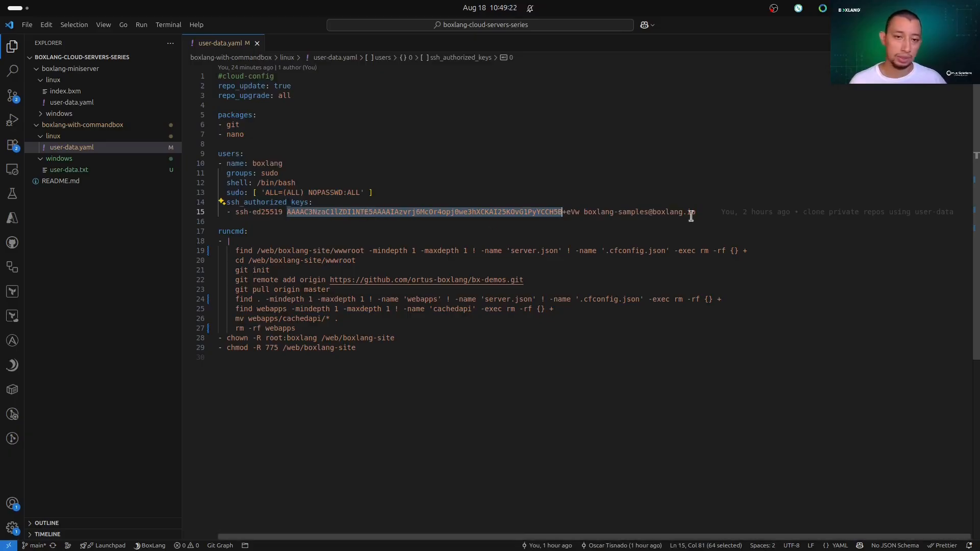
pyautogui.click(711, 213)
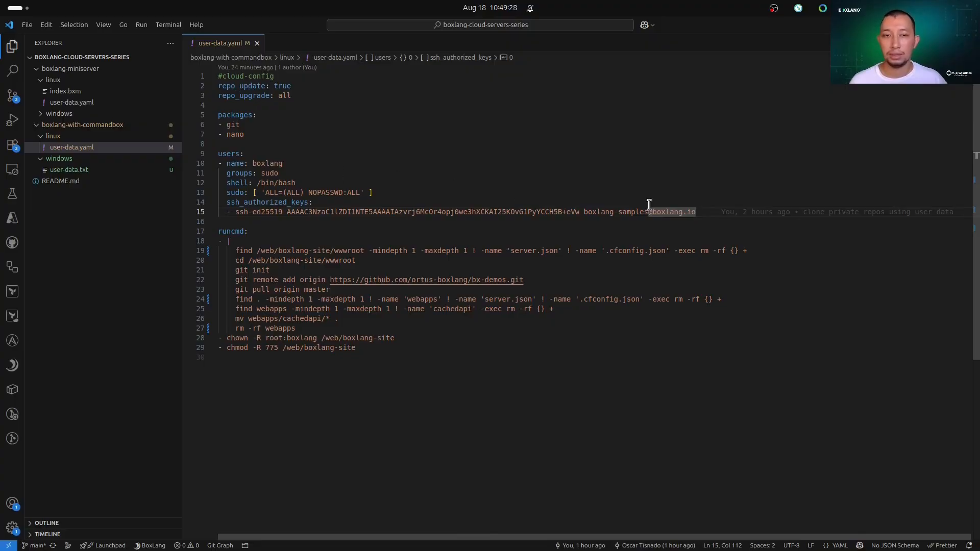
pyautogui.moveTo(689, 215)
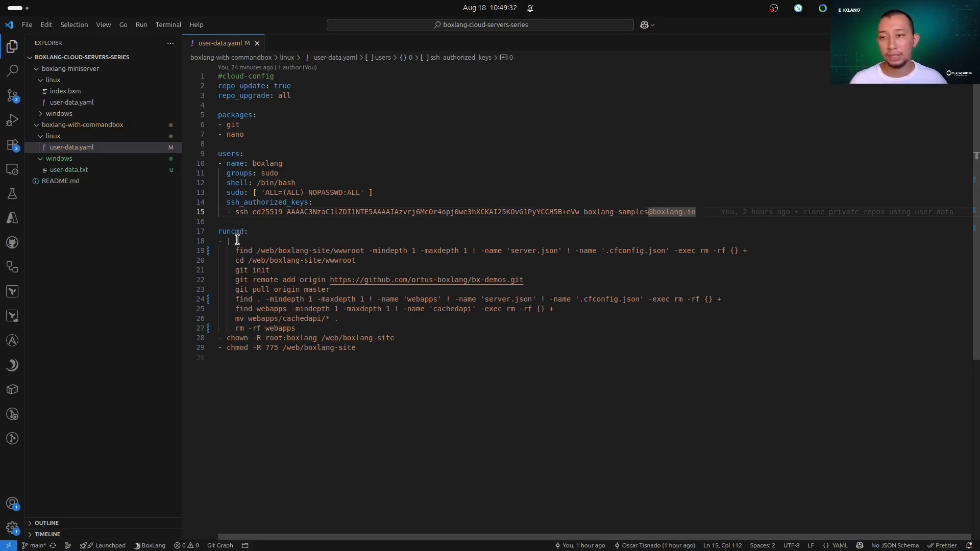
pyautogui.moveTo(234, 250); pyautogui.dragTo(397, 255)
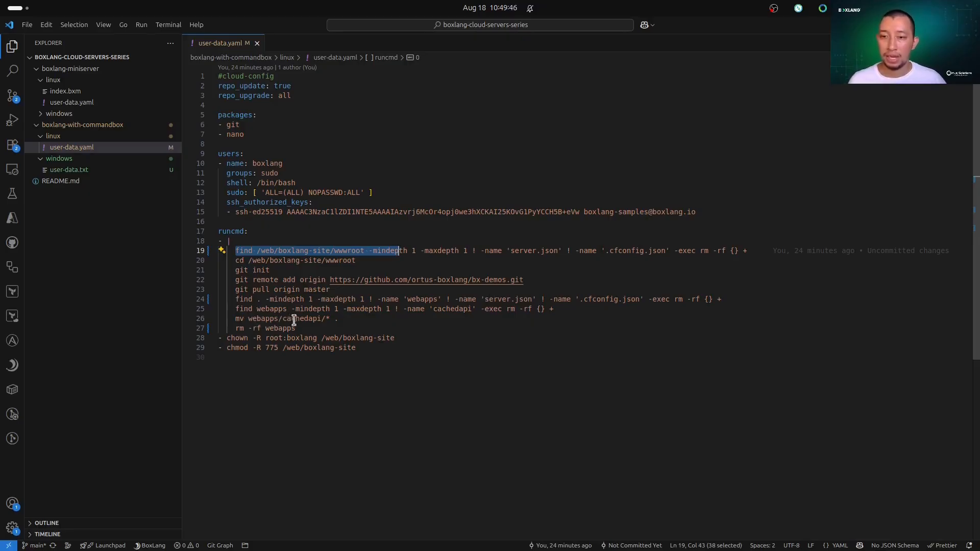
pyautogui.doubleClick(311, 320)
# Copy the whole content of user-data.yaml into the instance's User data field in the browser and launch the instance.
pyautogui.moveTo(392, 348); pyautogui.dragTo(156, 66)
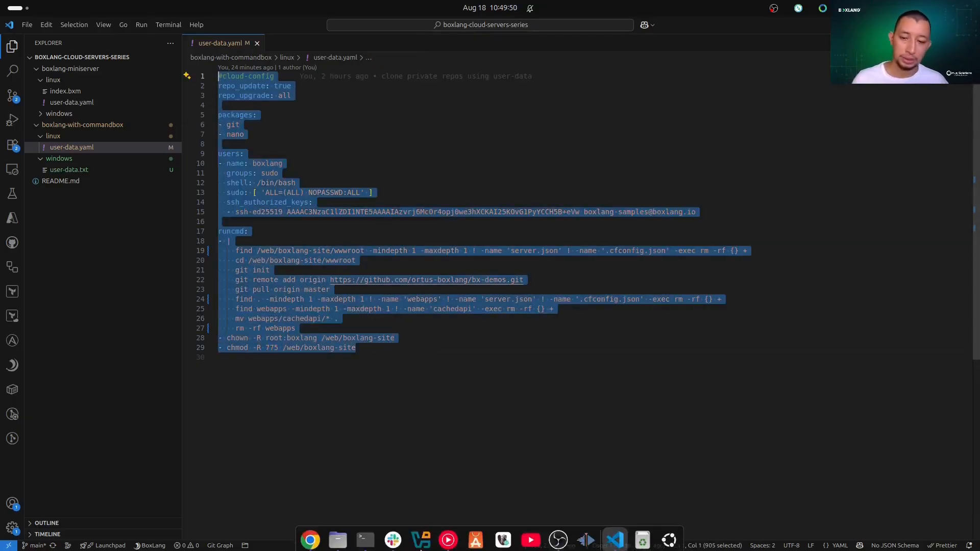
pyautogui.click(309, 544)
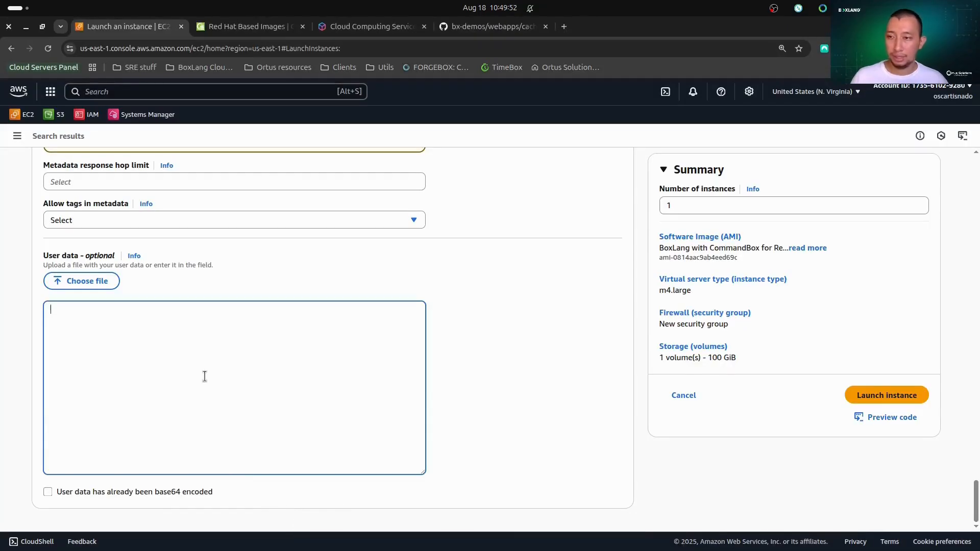
pyautogui.hotkey('ctrl', 'v')
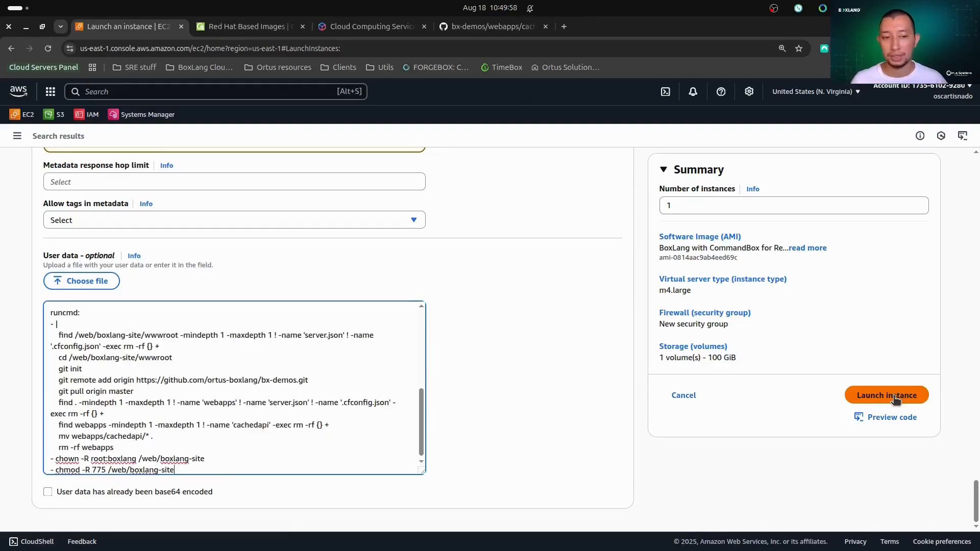
pyautogui.click(894, 399)
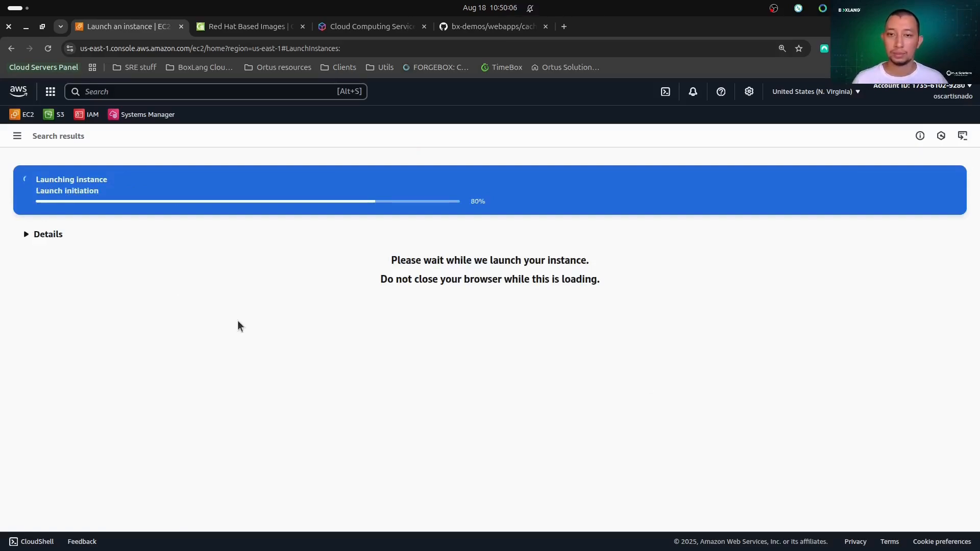
# Open the EC2 instances list and refresh it to check the status of the launched instance.
pyautogui.click(17, 137)
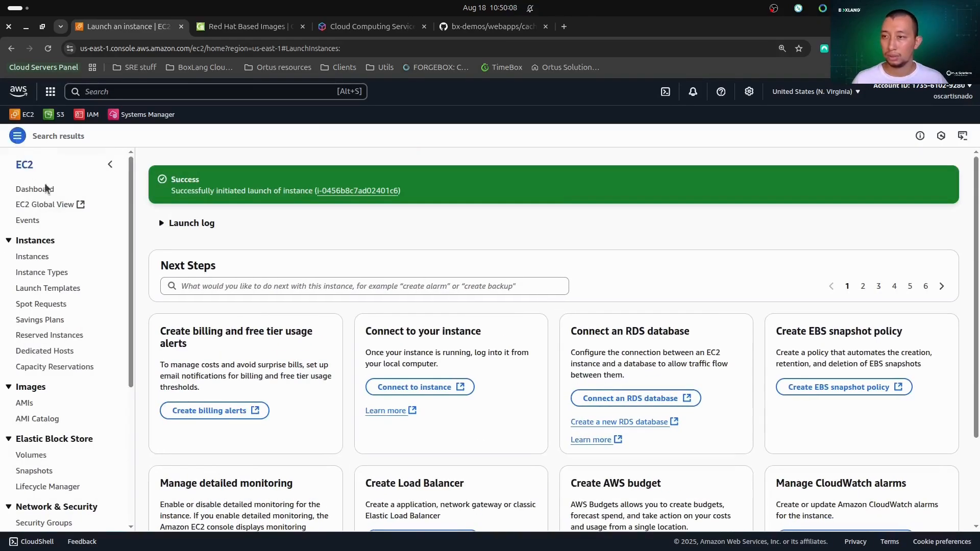
pyautogui.click(51, 257)
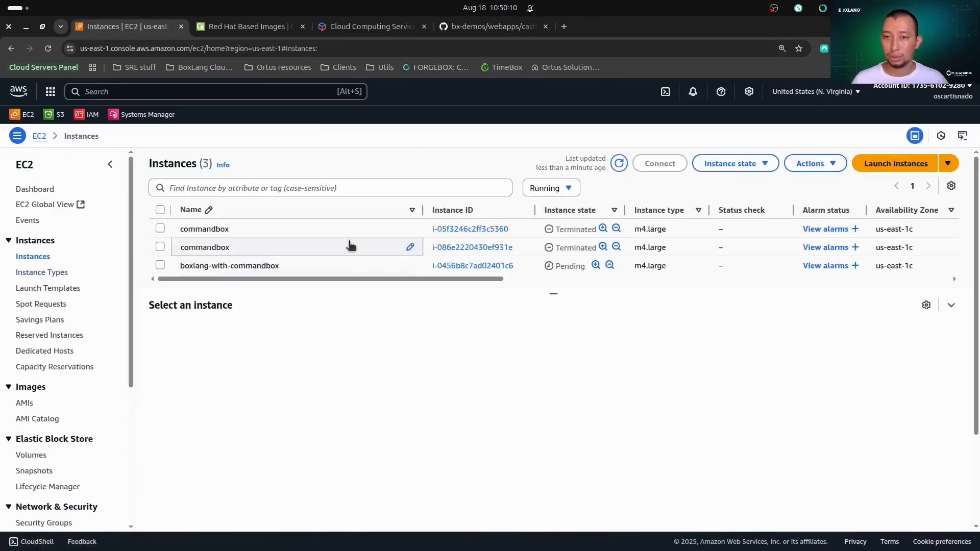
pyautogui.click(619, 163)
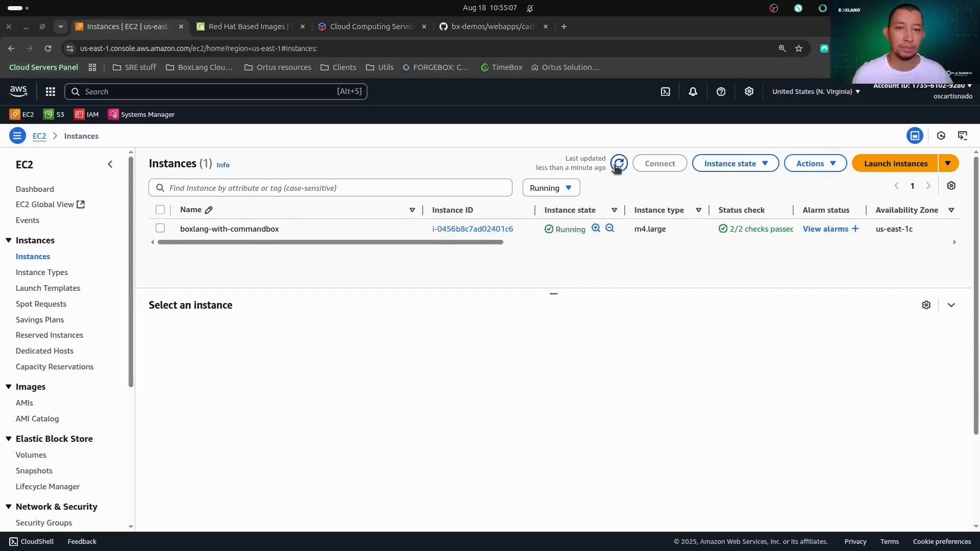
pyautogui.click(619, 165)
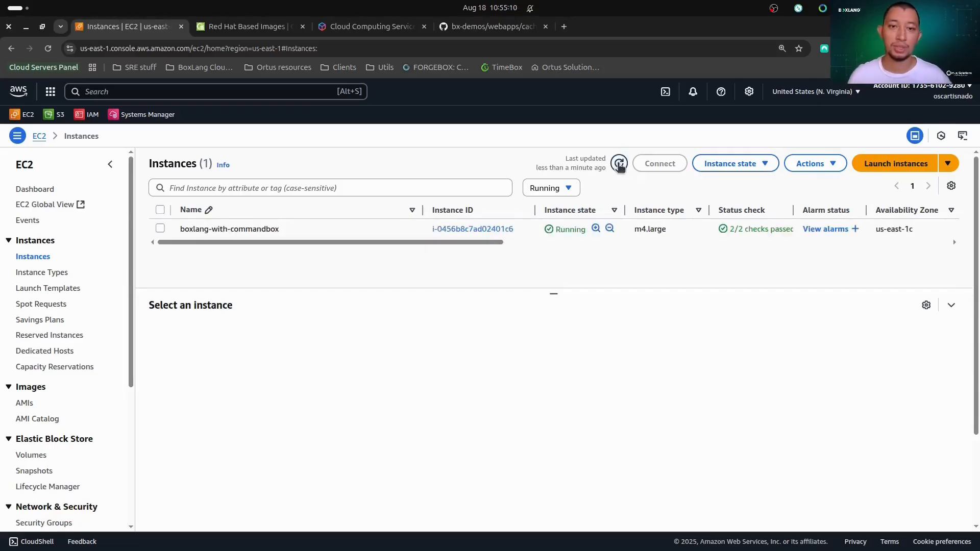
pyautogui.click(221, 228)
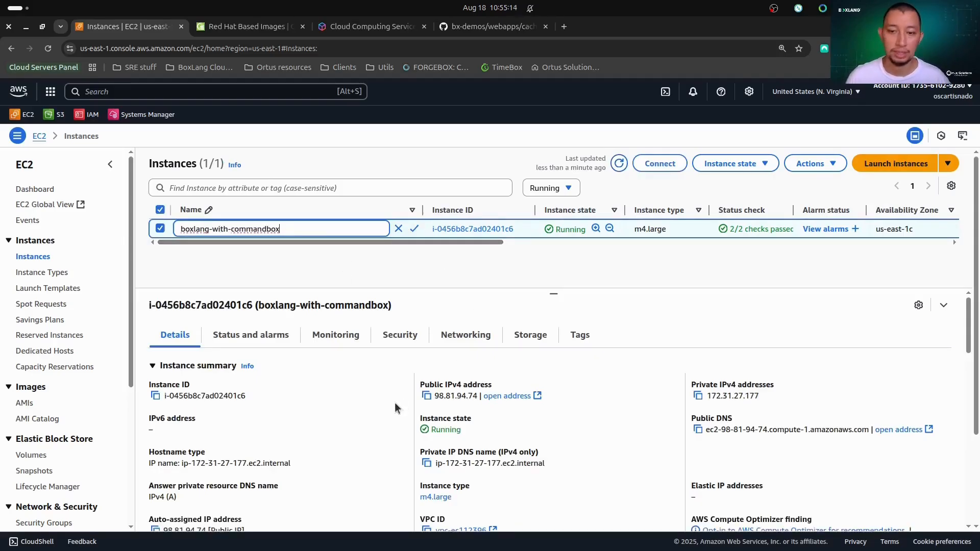
pyautogui.click(426, 396)
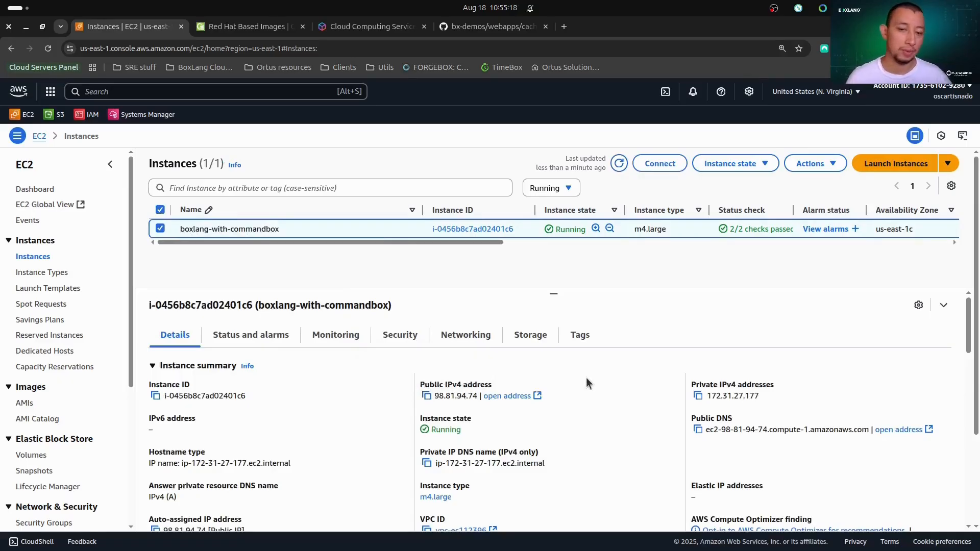
pyautogui.click(564, 26)
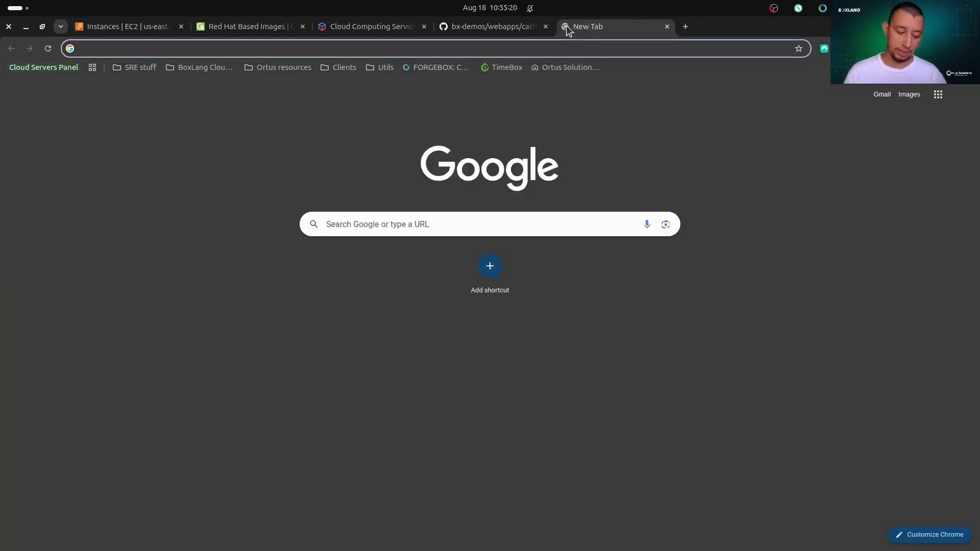
pyautogui.write('http://')
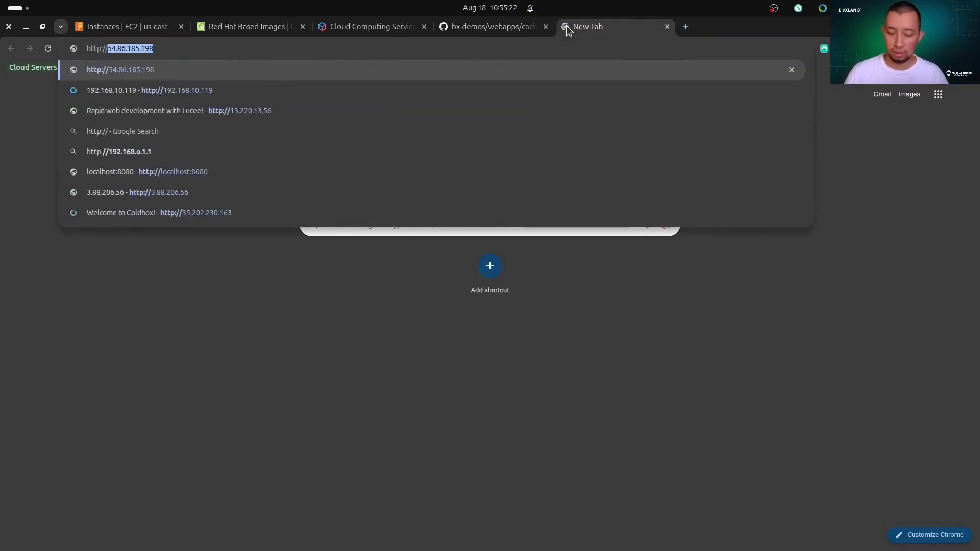
pyautogui.hotkey('ctrl', 'v')
pyautogui.press('Return')
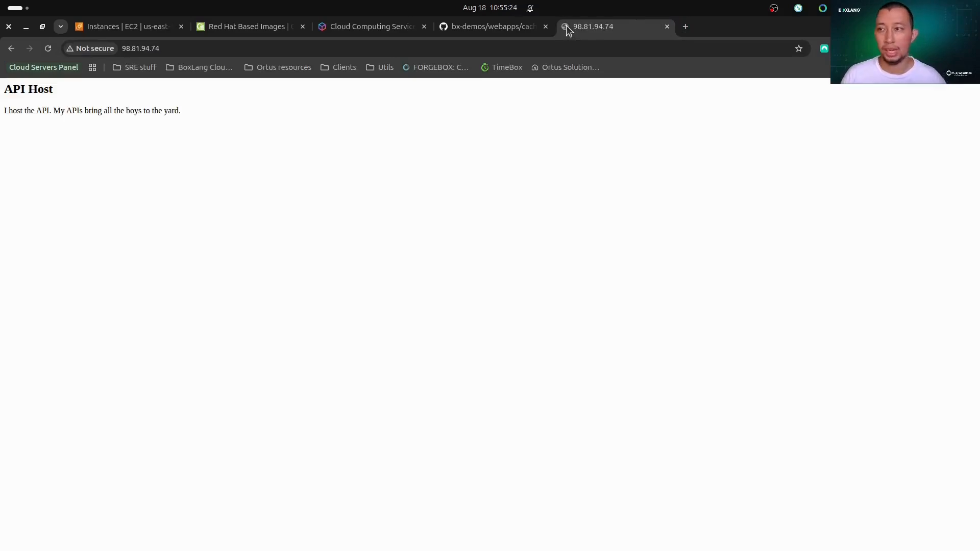
pyautogui.hotkey('ctrl', '+')
pyautogui.hotkey('ctrl', '+')
pyautogui.hotkey('ctrl', '+')
pyautogui.hotkey('ctrl', '+')
pyautogui.hotkey('ctrl', '+')
pyautogui.hotkey('ctrl', '+')
pyautogui.hotkey('ctrl', '+')
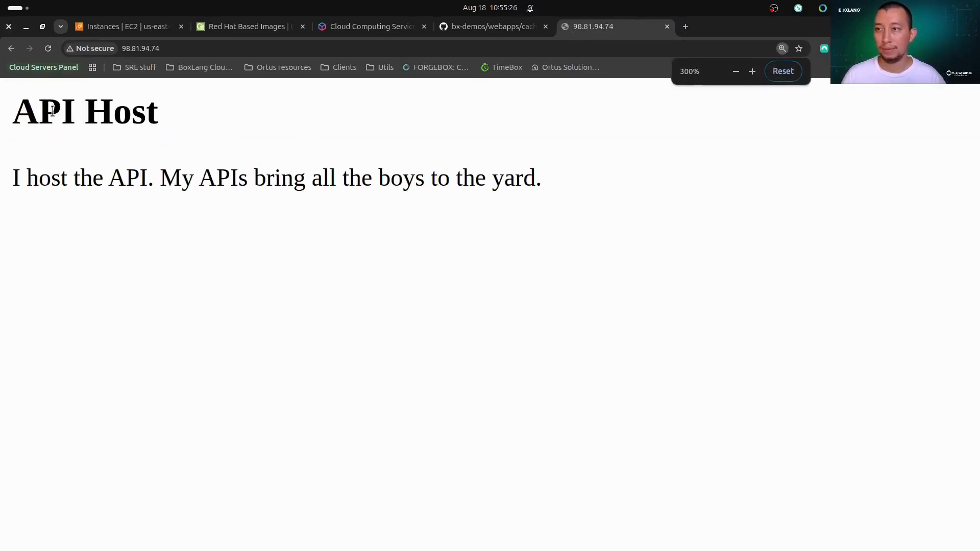
# Request the forecast from the hosted API by extending the instance's address with /api.bx?method=getForecast.
pyautogui.click(265, 48)
pyautogui.click(300, 188)
pyautogui.click(194, 48)
pyautogui.click(195, 49)
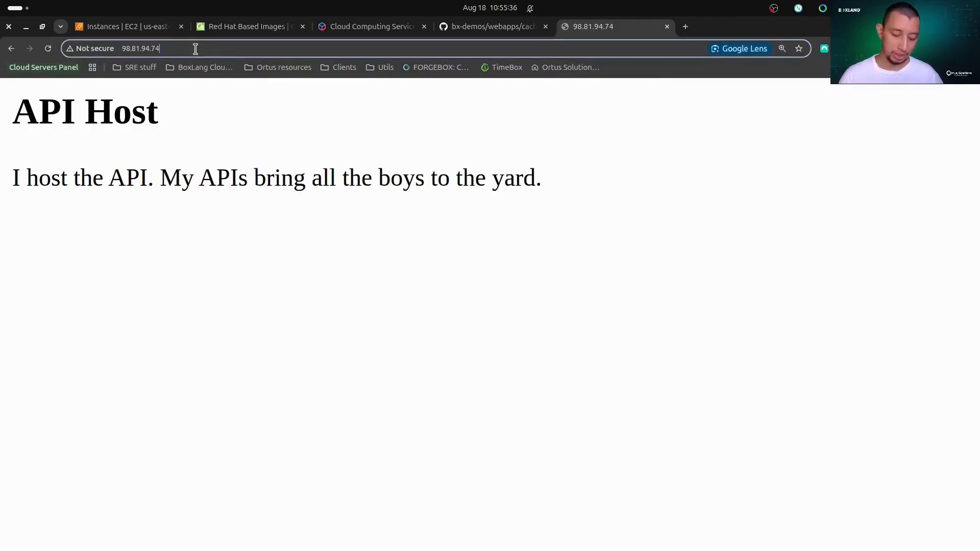
pyautogui.write('/api')
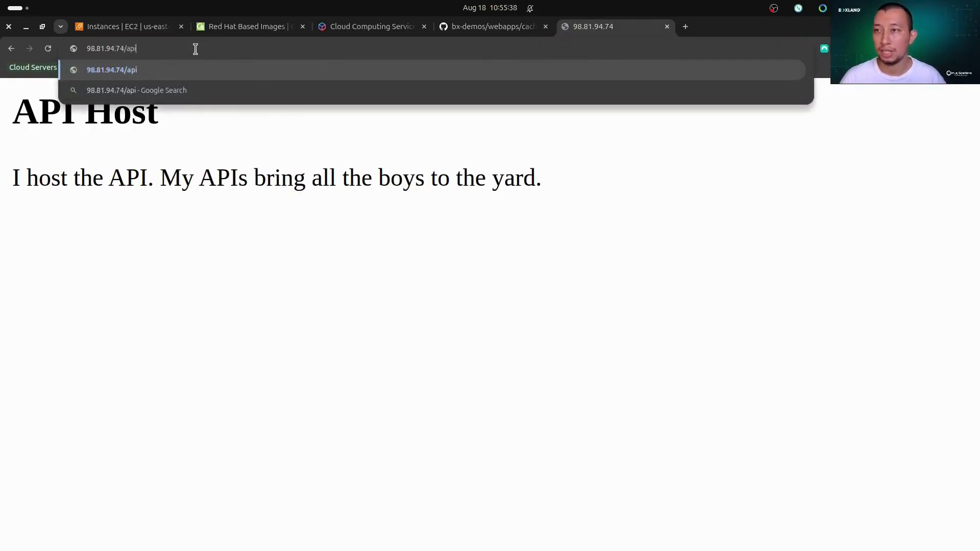
pyautogui.write('.bx?method')
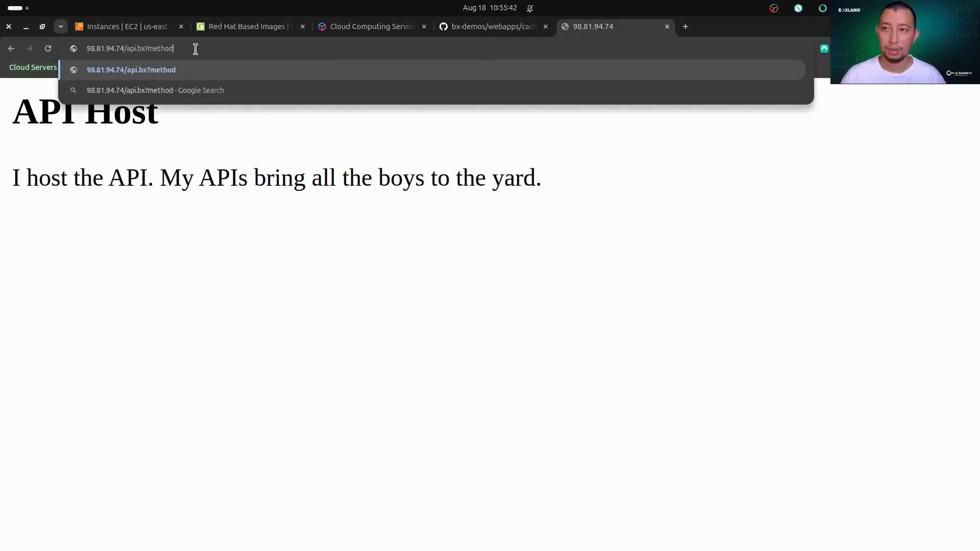
pyautogui.write('=getFore')
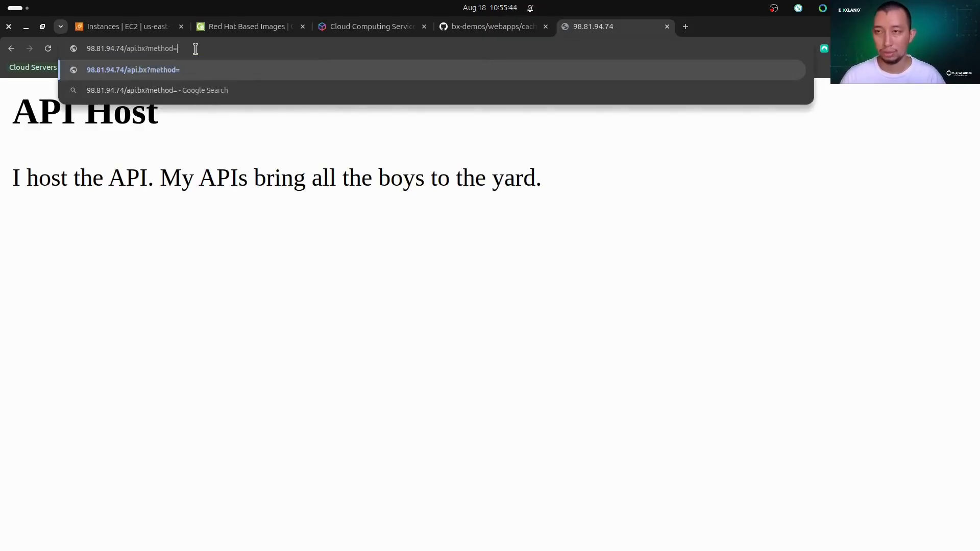
pyautogui.write('cast')
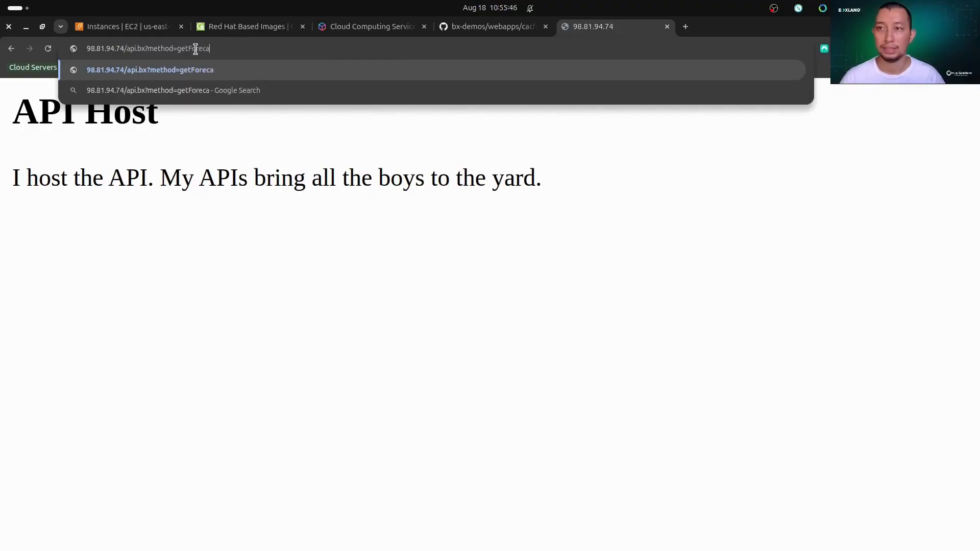
pyautogui.press('Return')
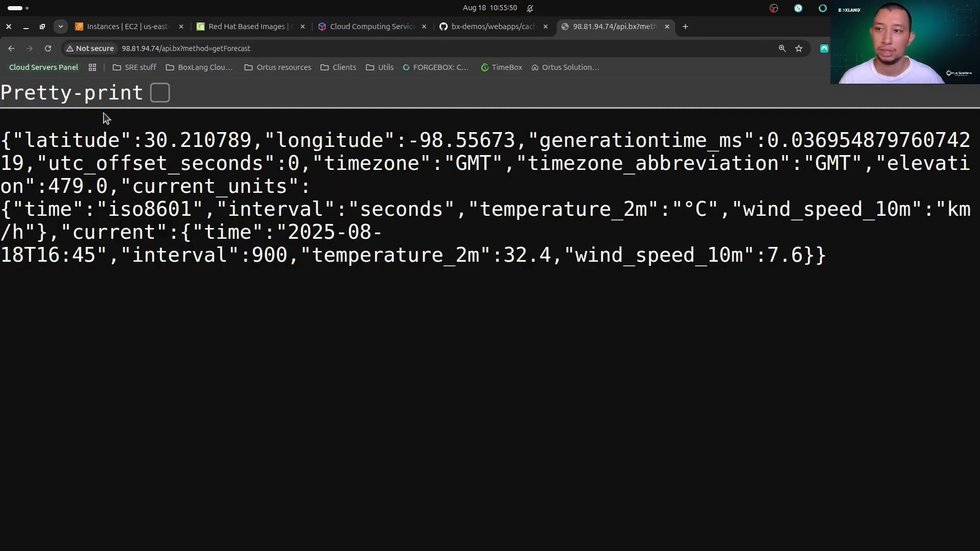
# Pretty-print the JSON forecast response and inspect its latitude and longitude lines.
pyautogui.click(157, 94)
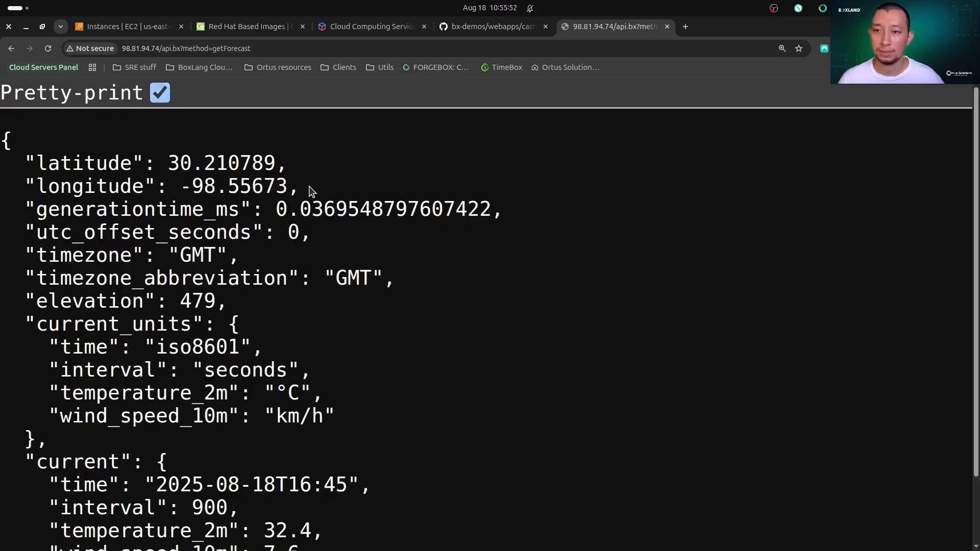
pyautogui.moveTo(313, 188); pyautogui.dragTo(2, 156)
pyautogui.click(455, 235)
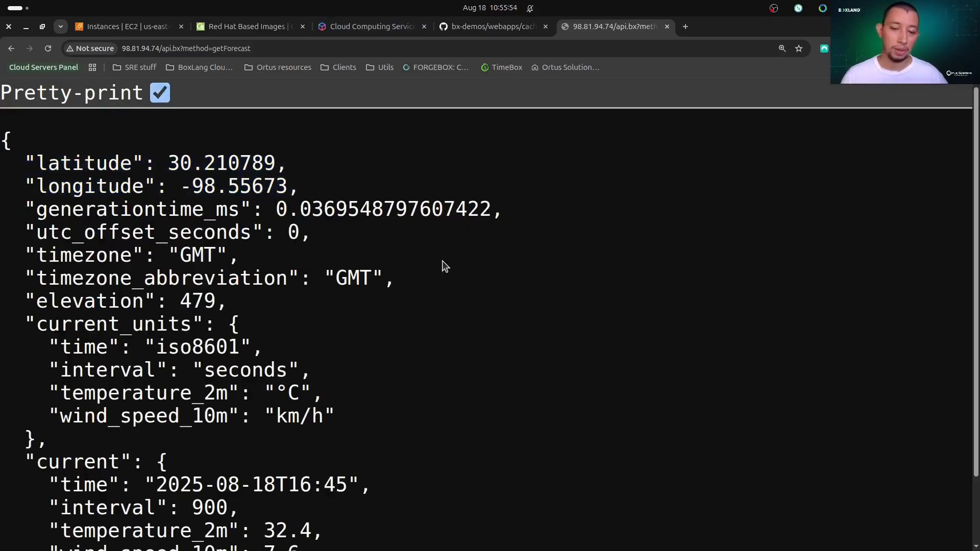
# Switch to the terminal, enlarge its text, and connect over SSH as boxlang to 98.81.94.74, accepting the host key.
pyautogui.click(365, 535)
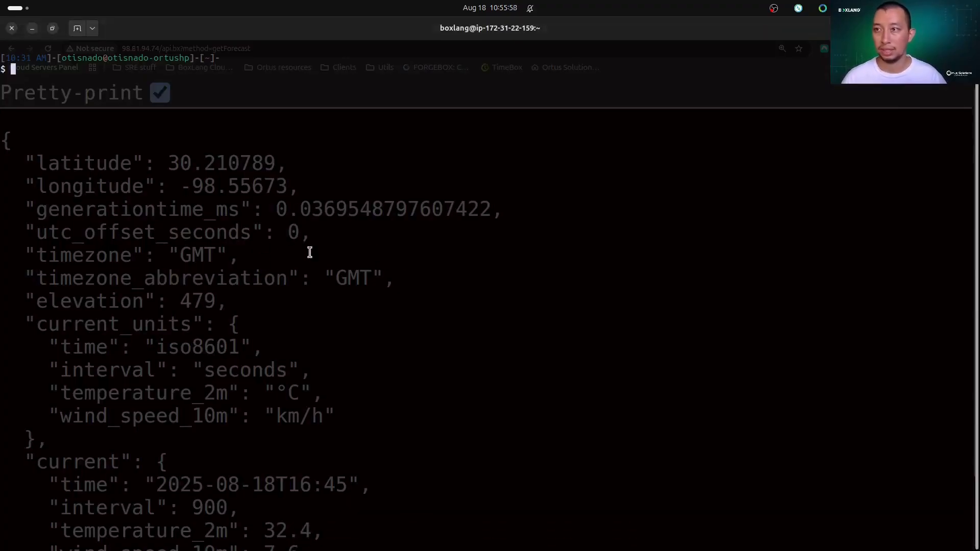
pyautogui.hotkey('ctrl', '+')
pyautogui.hotkey('ctrl', '+')
pyautogui.hotkey('ctrl', '+')
pyautogui.hotkey('ctrl', '+')
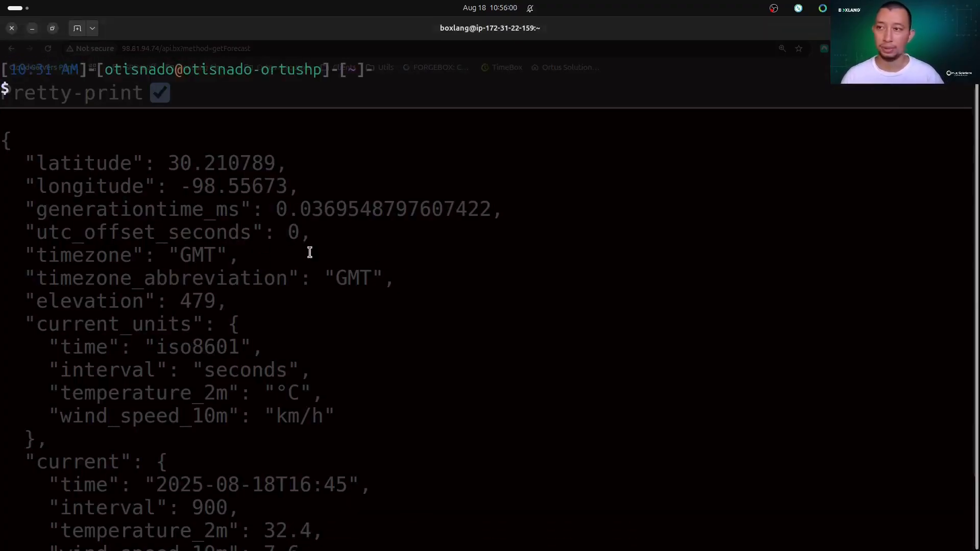
pyautogui.write('ssh b')
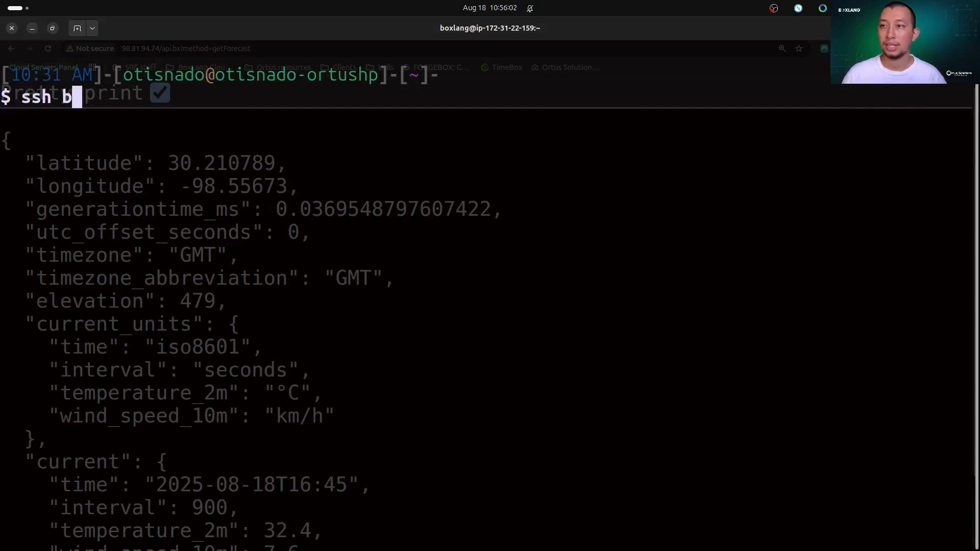
pyautogui.write('oxlang@')
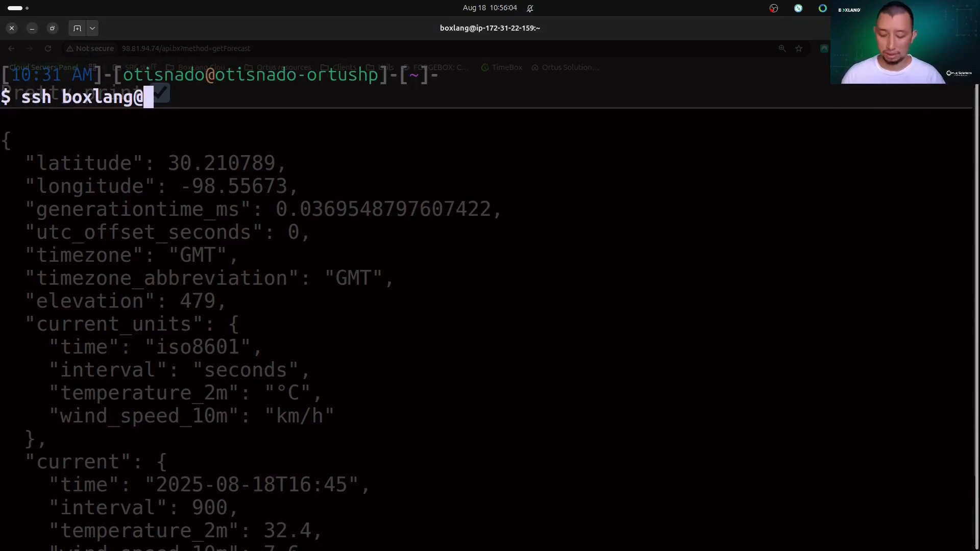
pyautogui.write('98.81.94.74')
pyautogui.press('Return')
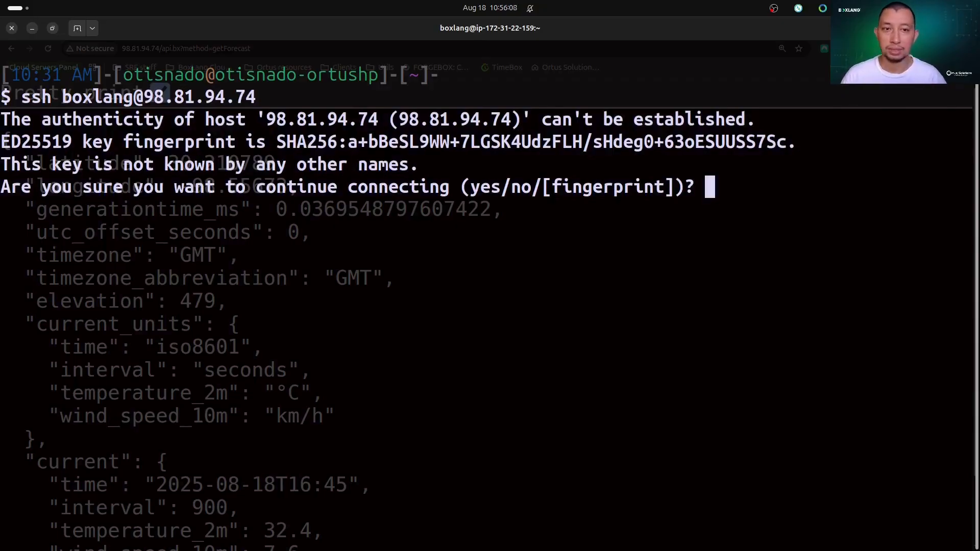
pyautogui.write('yes')
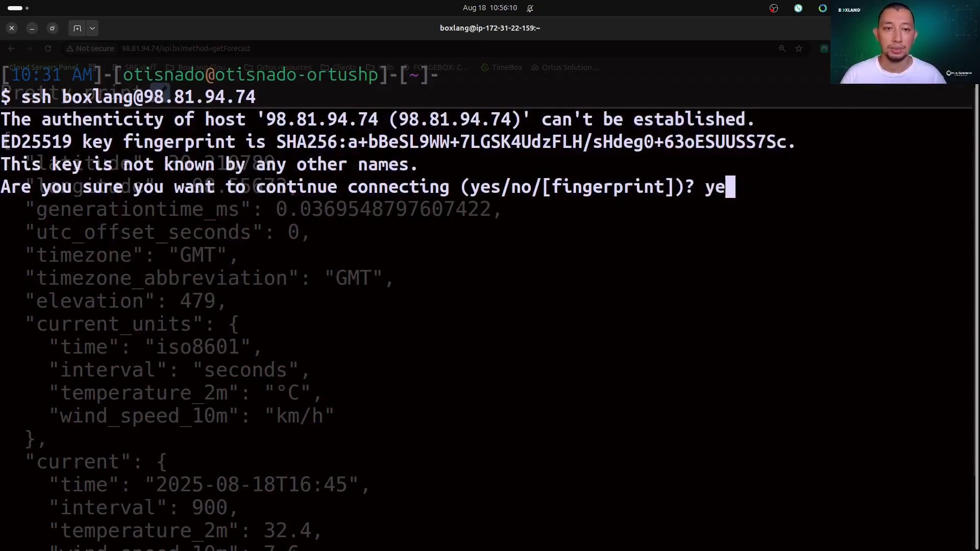
pyautogui.press('Return')
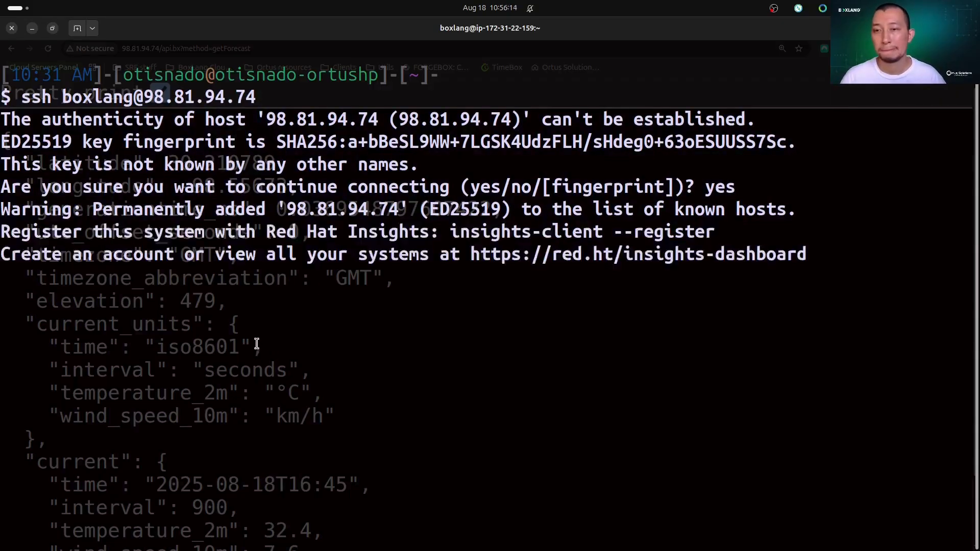
# Clear the terminal and change to the /web/boxlang-site/wwwroot/ directory on the instance.
pyautogui.write('clear')
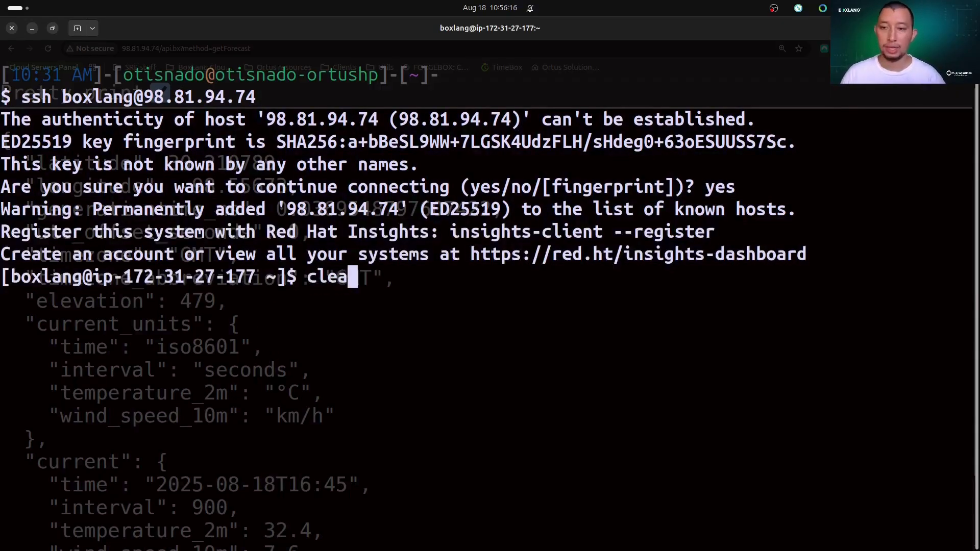
pyautogui.press('Return')
pyautogui.write('cd')
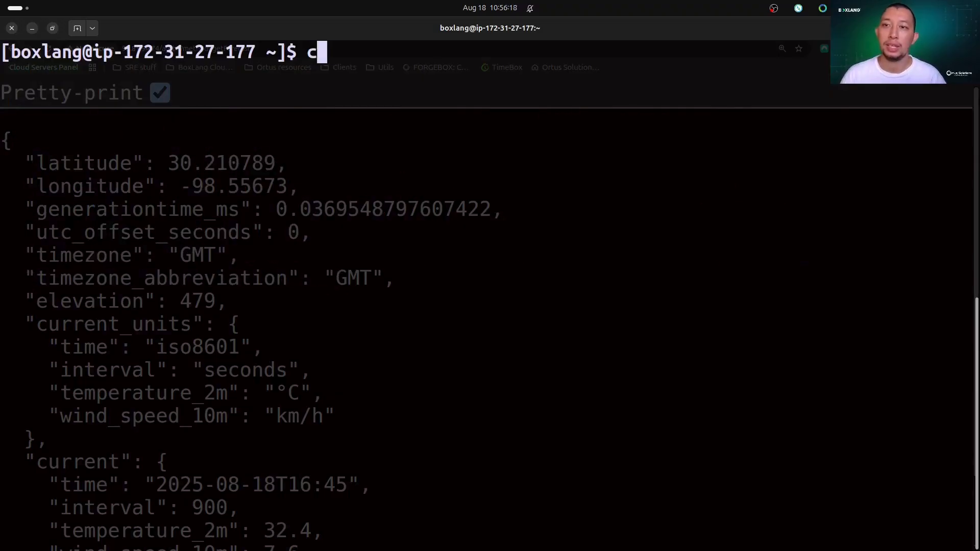
pyautogui.press('BackSpace')
pyautogui.press('BackSpace')
pyautogui.press('BackSpace')
pyautogui.write('cd /web/')
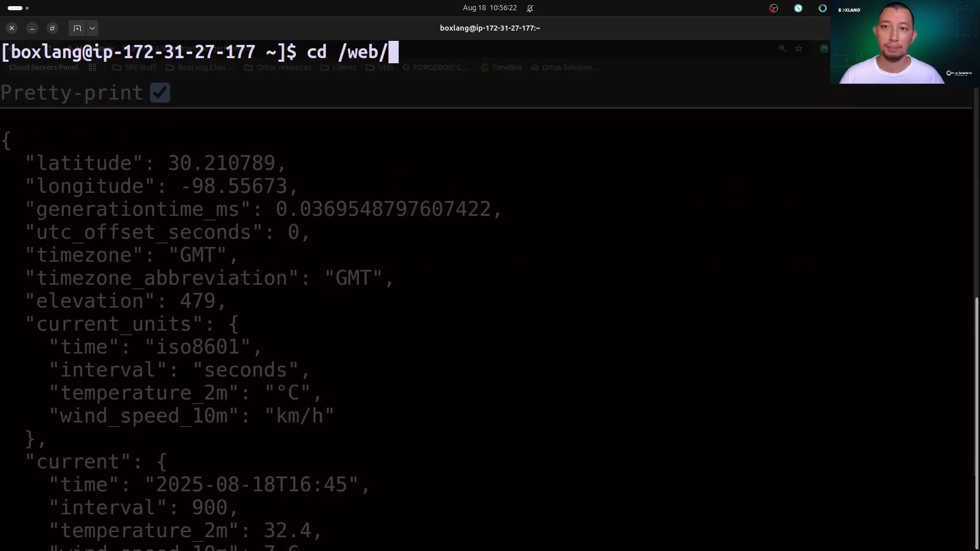
pyautogui.write('boxlang-site/wwwroot/')
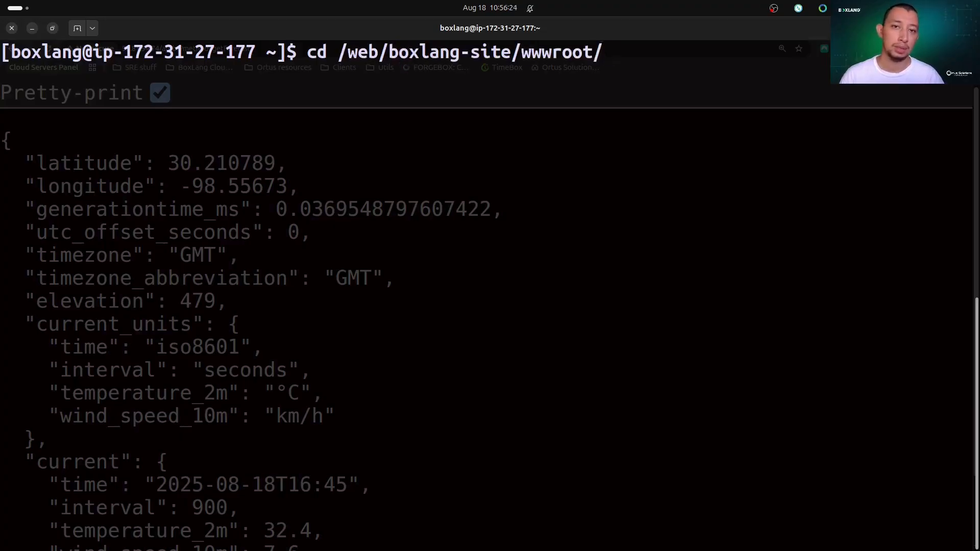
pyautogui.press('Return')
# List the wwwroot directory with ls and ls -la, and inspect the deployed file names.
pyautogui.write('ls')
pyautogui.press('Return')
pyautogui.write('ls -l')
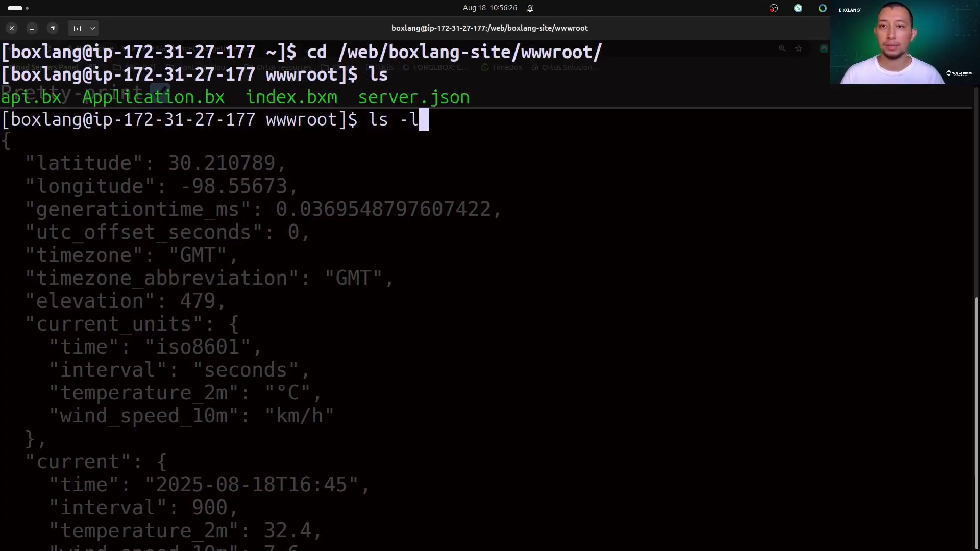
pyautogui.write('a')
pyautogui.press('Return')
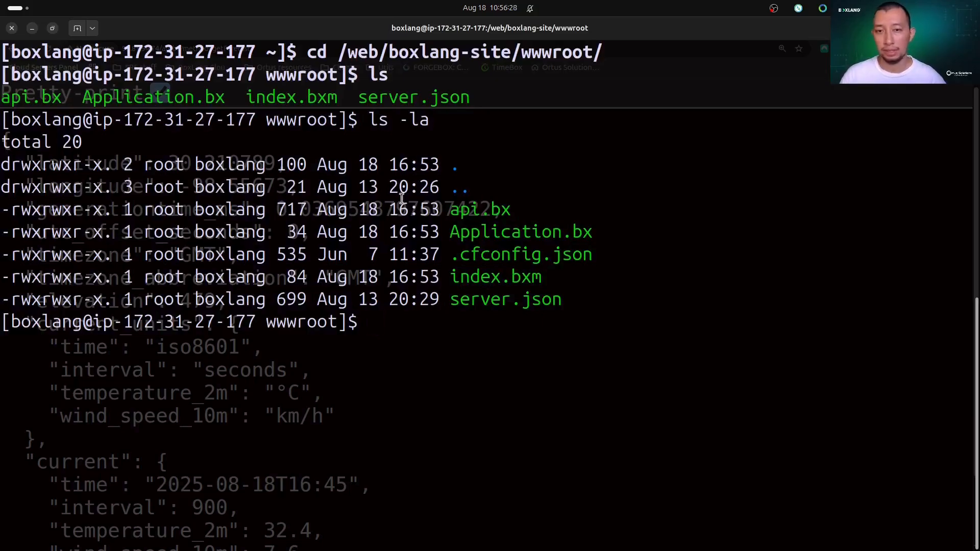
pyautogui.moveTo(452, 210); pyautogui.dragTo(591, 308)
pyautogui.click(690, 317)
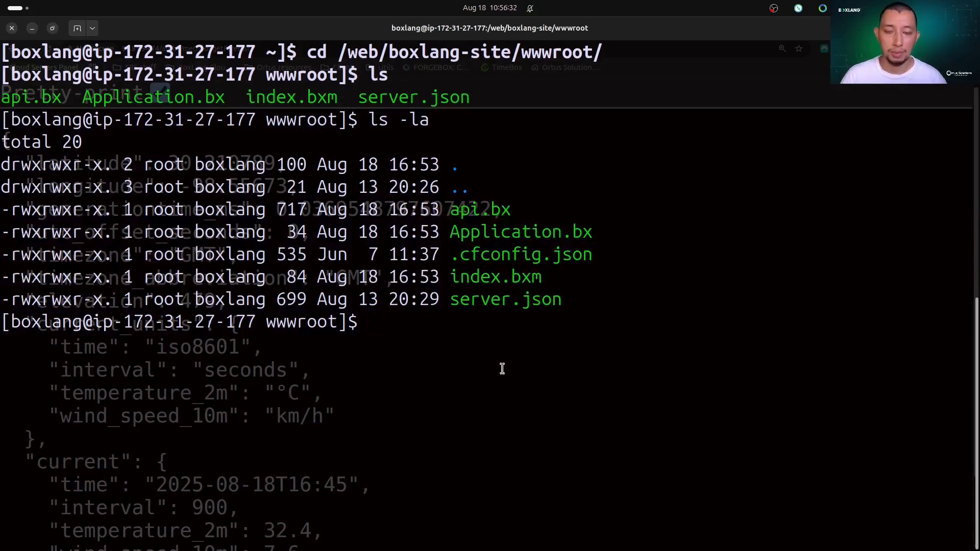
# Try to show the Git commit history of the wwwroot directory with git log.
pyautogui.write('git')
pyautogui.press('BackSpace')
pyautogui.write('it log')
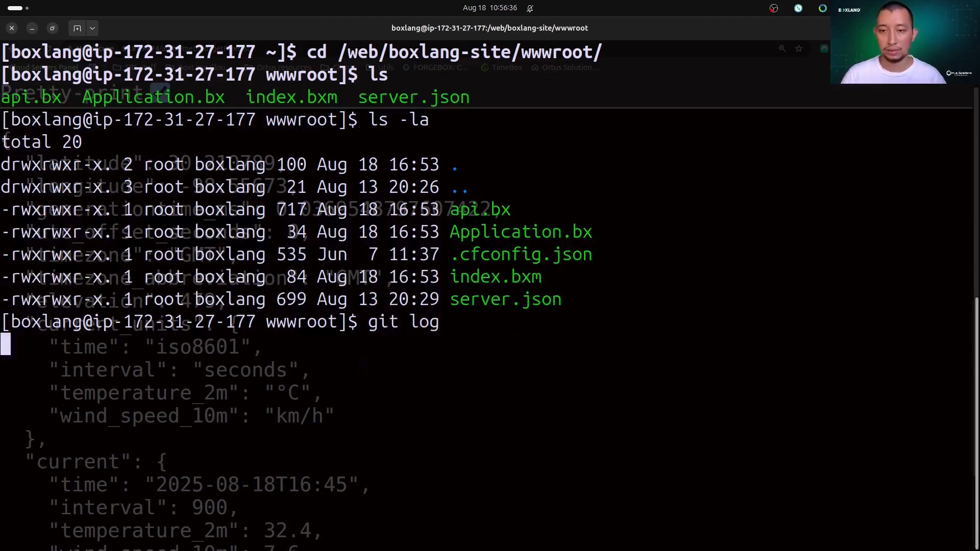
pyautogui.press('Return')
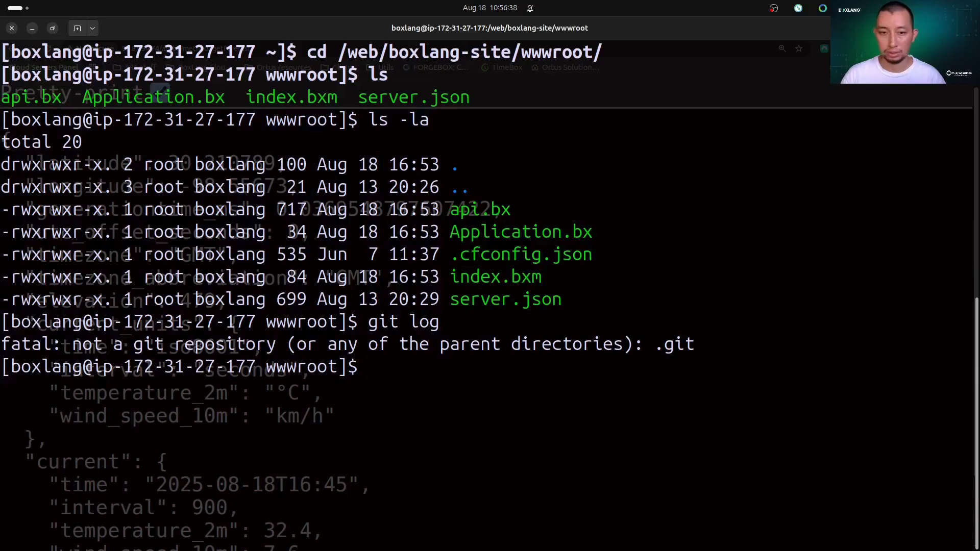
# Switch to the root user with sudo su and list the wwwroot directory again, including hidden files.
pyautogui.write('sudo su')
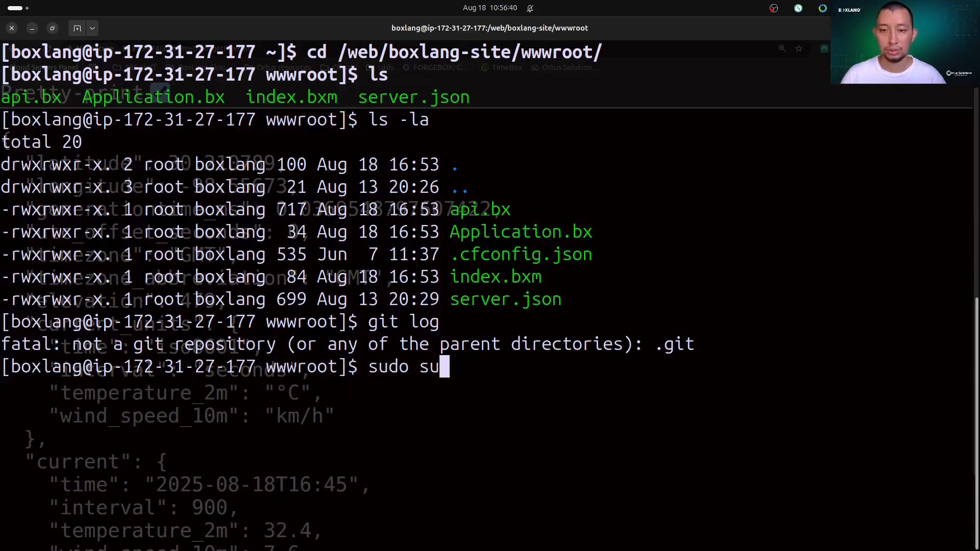
pyautogui.press('Return')
pyautogui.write('ls -la')
pyautogui.press('Return')
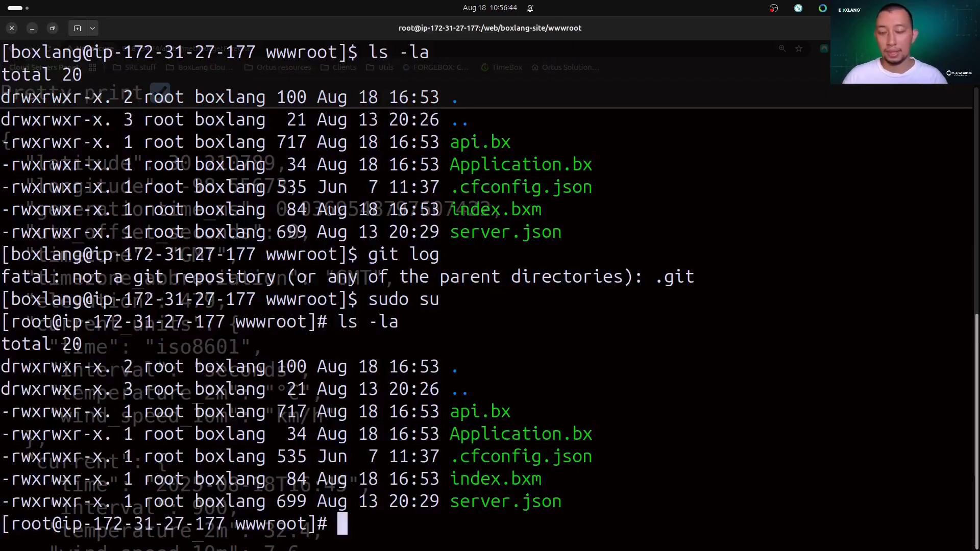
# Open index.bxm in nano and place the cursor at the end of the sentence inside the paragraph.
pyautogui.write('nan')
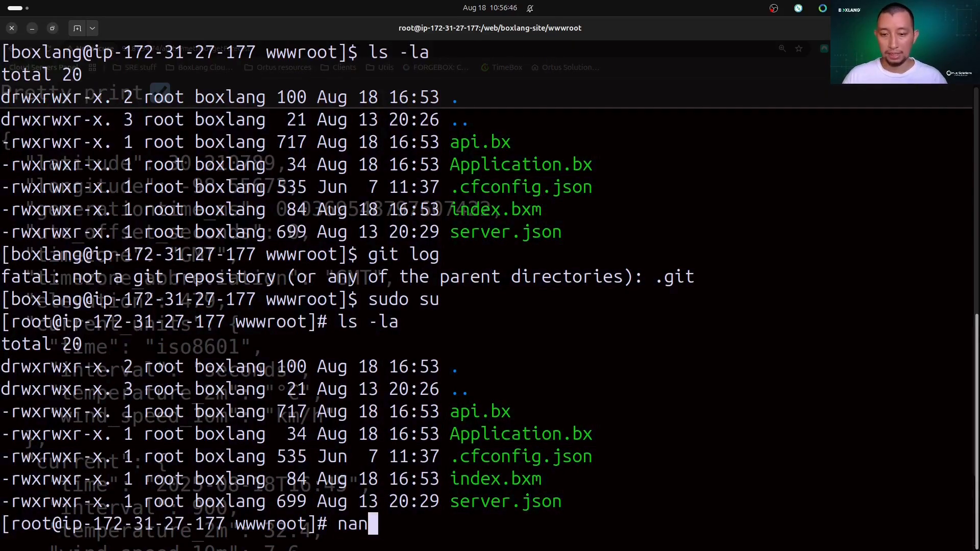
pyautogui.write('o in')
pyautogui.press('Tab')
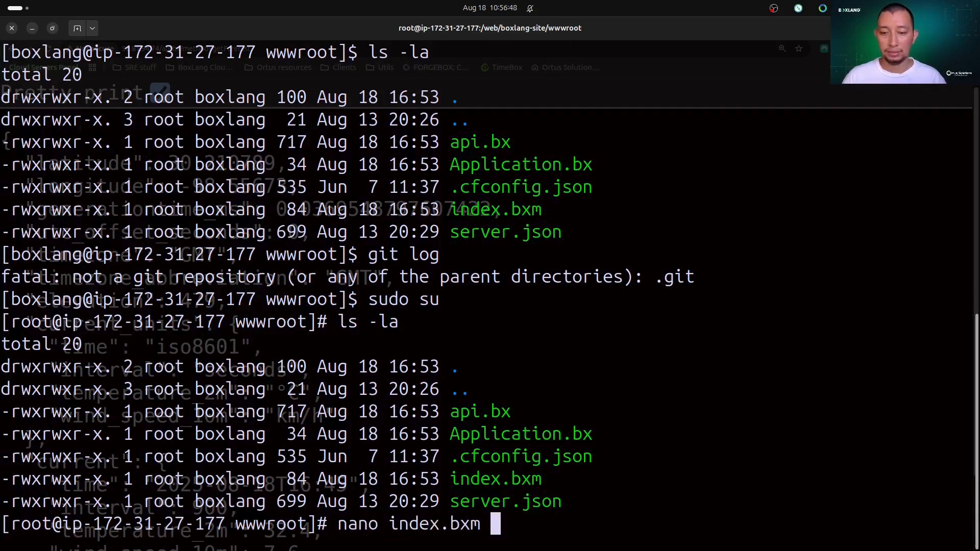
pyautogui.press('Return')
pyautogui.press('Down')
pyautogui.press('Down')
pyautogui.press('Right')
pyautogui.press('Right')
pyautogui.press('Right')
pyautogui.press('Right')
pyautogui.press('Right')
pyautogui.press('Right')
pyautogui.press('Right')
pyautogui.press('Right')
pyautogui.press('Right')
pyautogui.press('Right')
pyautogui.press('Right')
pyautogui.press('Right')
pyautogui.press('Right')
pyautogui.press('Right')
pyautogui.press('Right')
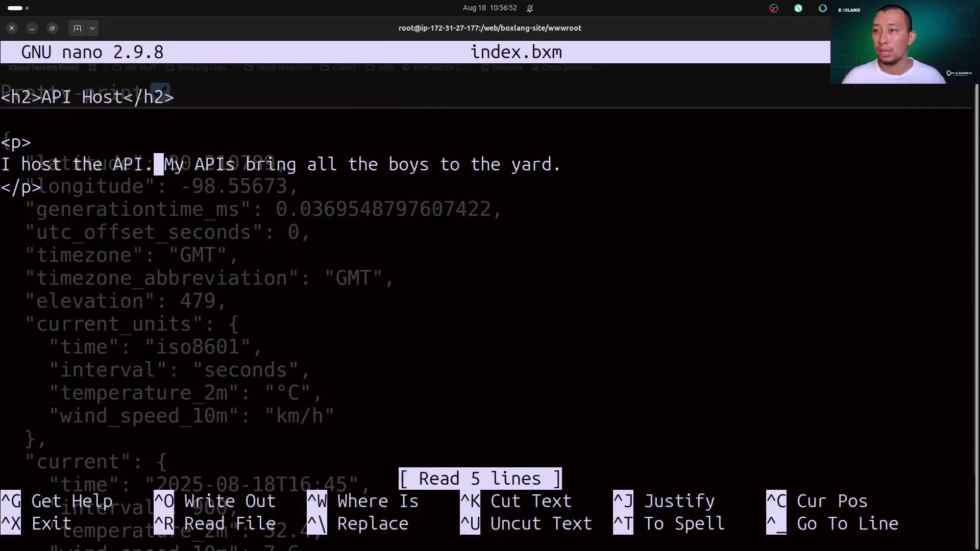
pyautogui.press('Right')
pyautogui.press('Right')
pyautogui.press('Right')
pyautogui.press('Right')
pyautogui.press('Right')
pyautogui.press('Right')
pyautogui.press('Right')
pyautogui.press('Right')
pyautogui.press('Right')
pyautogui.press('Right')
pyautogui.press('Right')
pyautogui.press('Right')
pyautogui.press('Right')
pyautogui.press('Right')
pyautogui.press('Right')
pyautogui.press('Right')
pyautogui.press('Right')
pyautogui.press('Right')
pyautogui.press('Right')
pyautogui.press('Right')
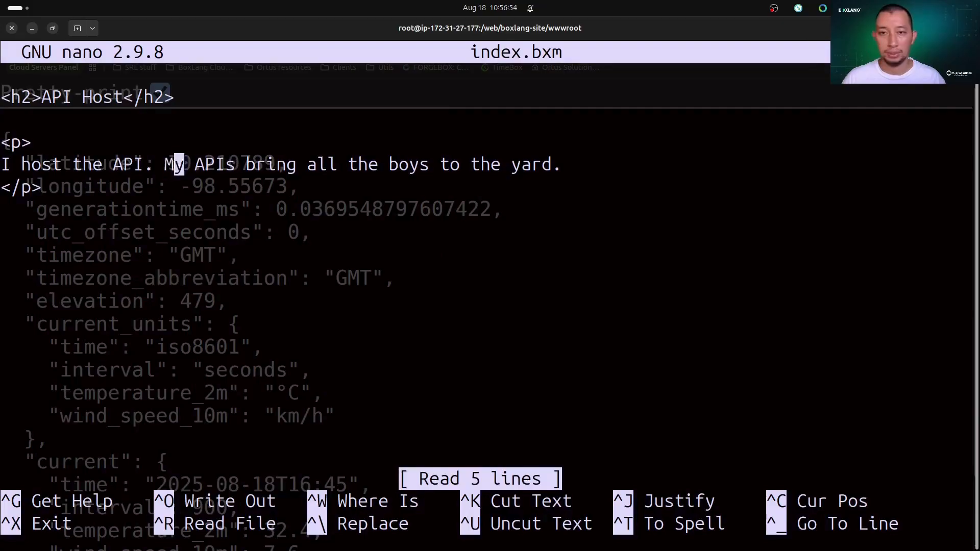
pyautogui.press('Right')
pyautogui.press('Right')
pyautogui.press('Right')
pyautogui.press('Right')
pyautogui.press('Right')
pyautogui.press('Right')
pyautogui.press('Right')
pyautogui.press('Right')
pyautogui.press('Right')
pyautogui.press('Right')
pyautogui.press('Right')
pyautogui.press('Right')
pyautogui.press('Right')
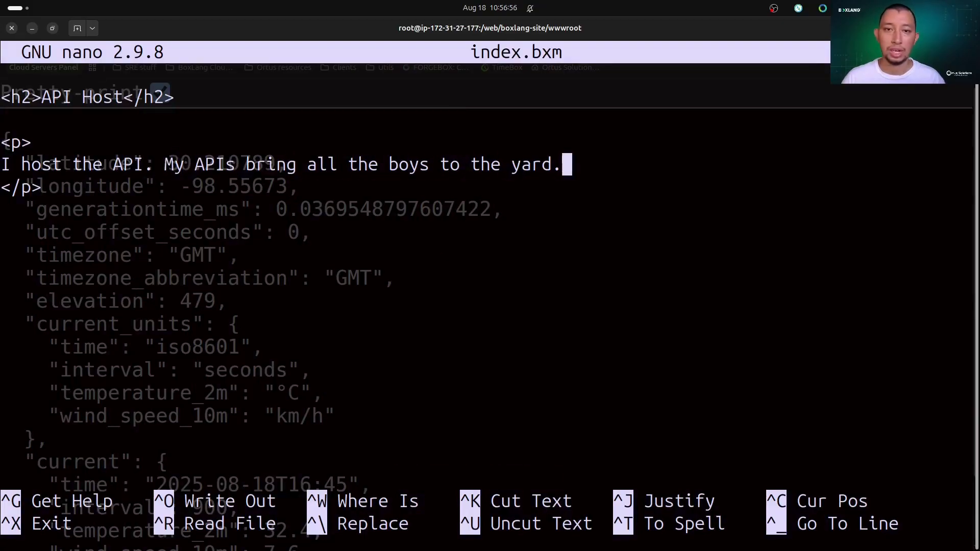
# Extend the paragraph's last sentence with "and I'm running under a BoxLang Cloud Server." and save index.bxm.
pyautogui.press('Left')
pyautogui.press('BackSpace')
pyautogui.press('BackSpace')
pyautogui.write("and I'")
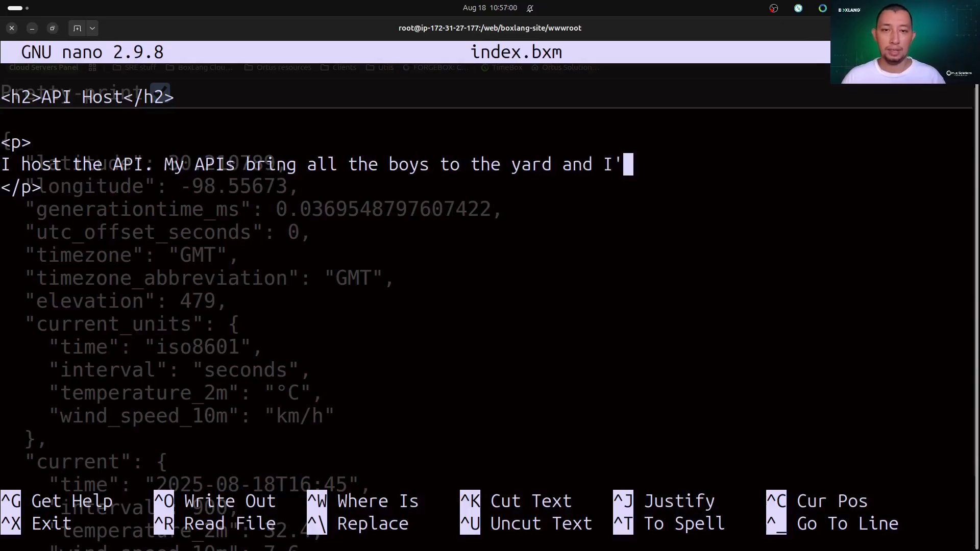
pyautogui.write('m runing')
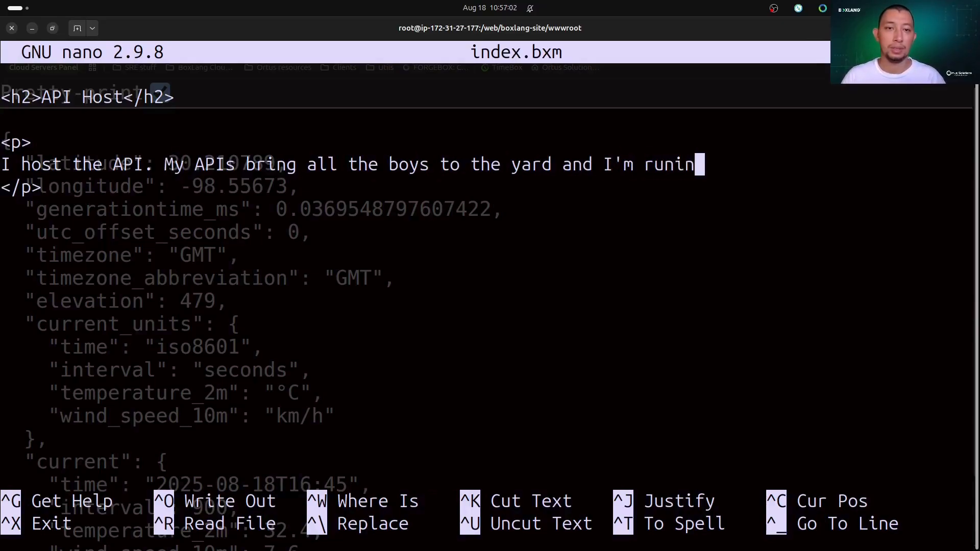
pyautogui.press('BackSpace')
pyautogui.press('BackSpace')
pyautogui.press('BackSpace')
pyautogui.press('BackSpace')
pyautogui.write('ning ')
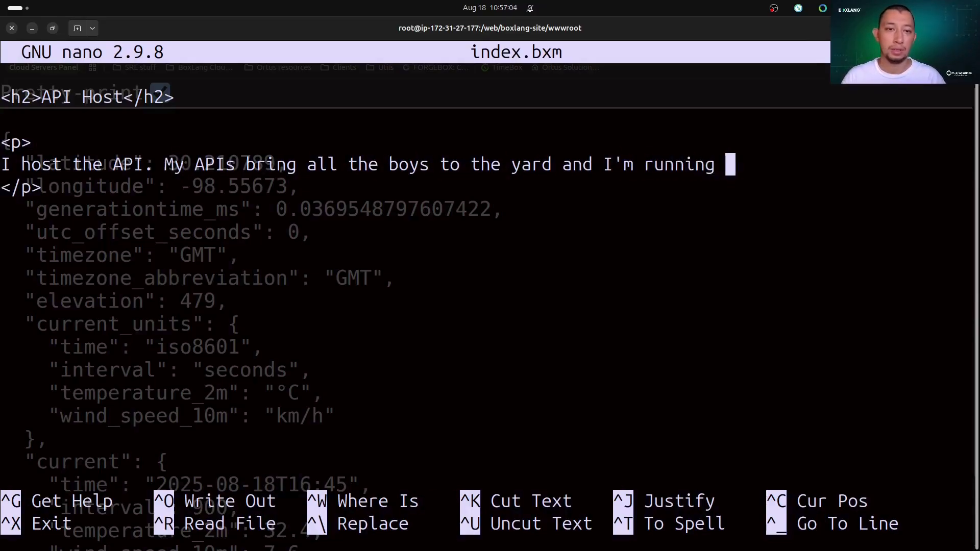
pyautogui.write('under ')
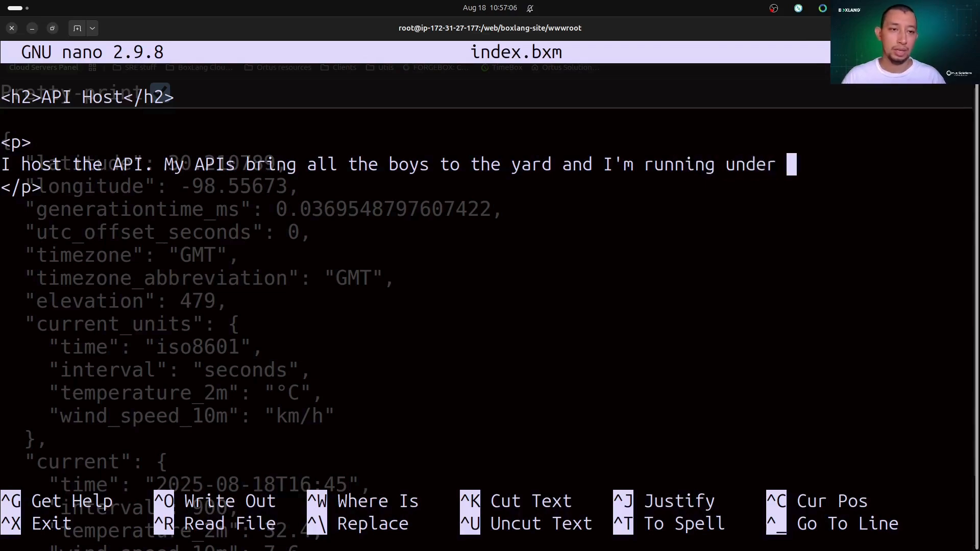
pyautogui.write('a BoxLang ')
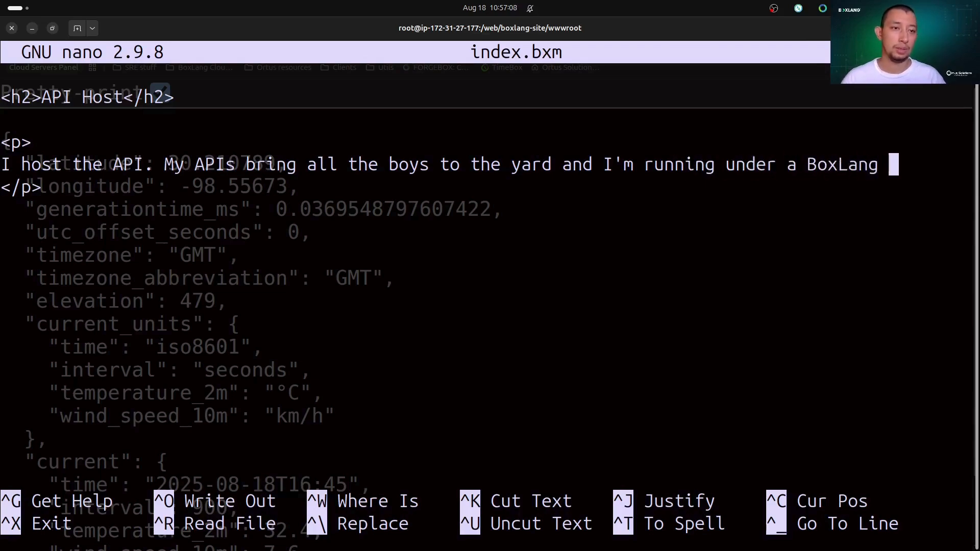
pyautogui.write('Cloud Server.')
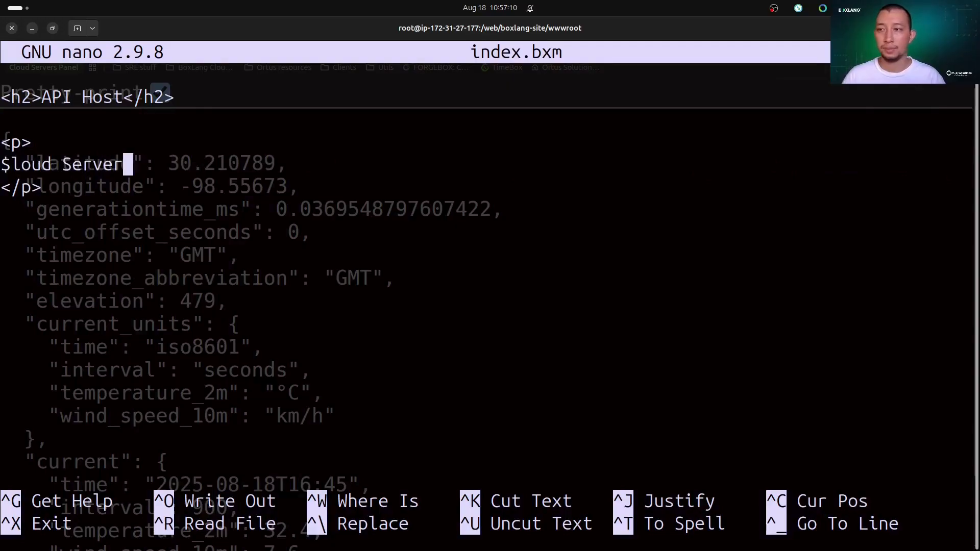
pyautogui.hotkey('ctrl', 'o')
pyautogui.press('Return')
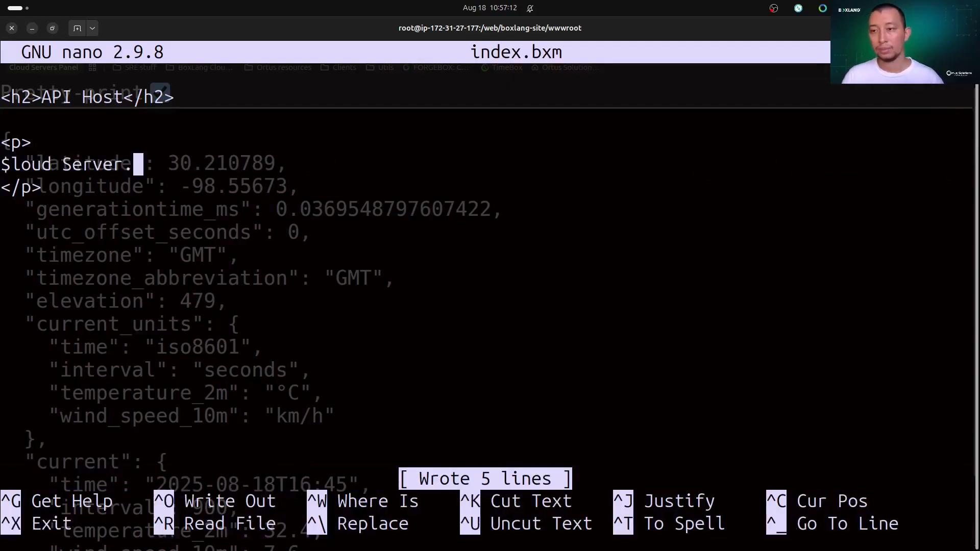
# Switch to the browser, return to the API Host page, and reload it to check the edited paragraph.
pyautogui.hotkey('alt', 'Tab')
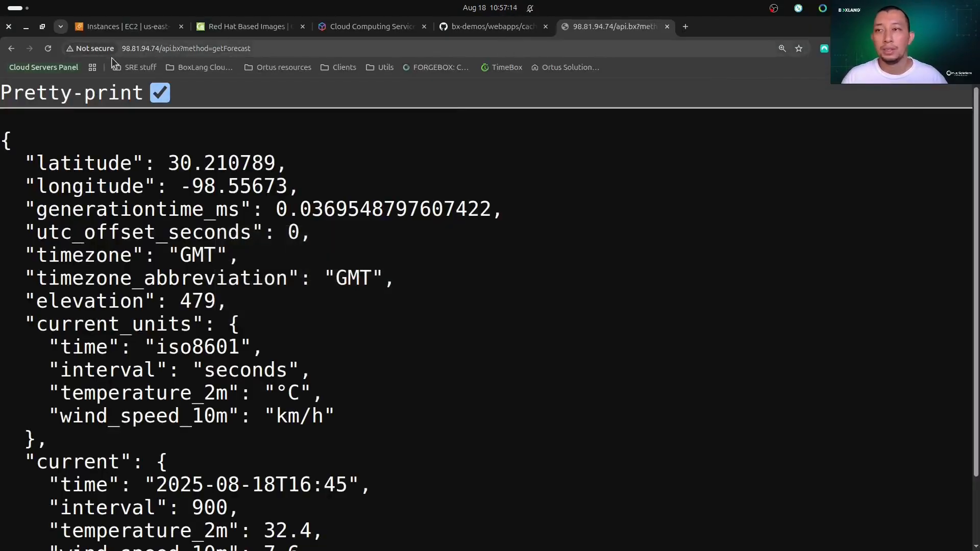
pyautogui.click(12, 48)
pyautogui.click(48, 48)
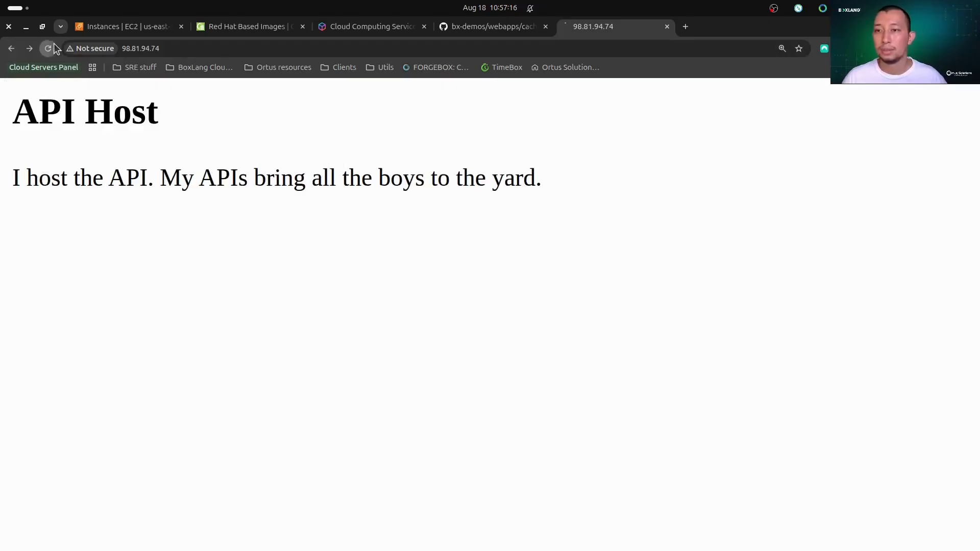
pyautogui.moveTo(474, 168); pyautogui.dragTo(876, 254)
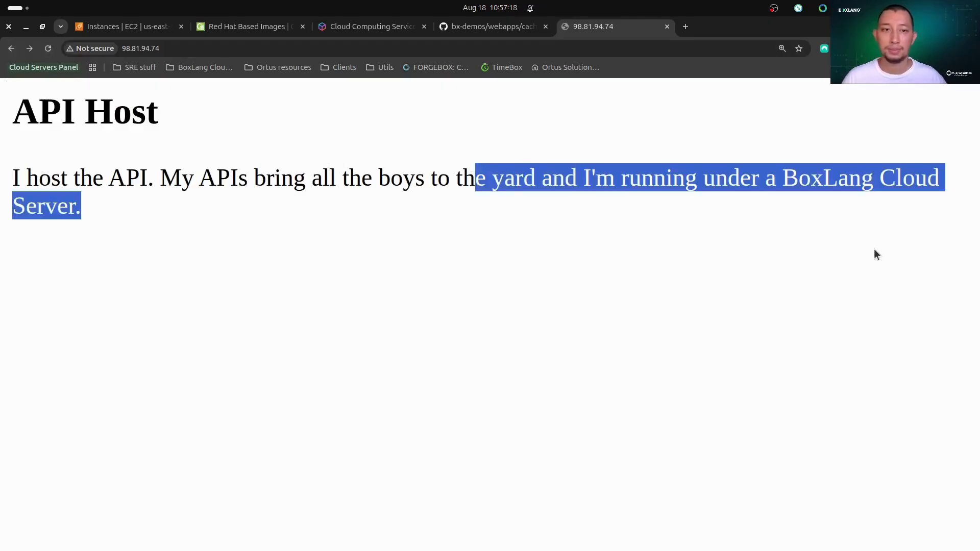
pyautogui.click(611, 196)
# Switch to the terminal window and exit nano back to the root shell in wwwroot.
pyautogui.moveTo(424, 541)
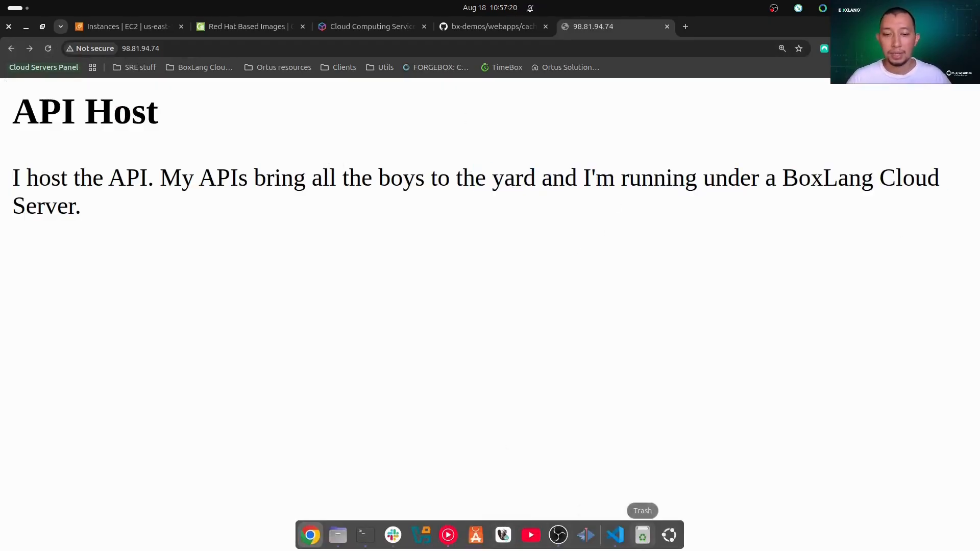
pyautogui.click(615, 535)
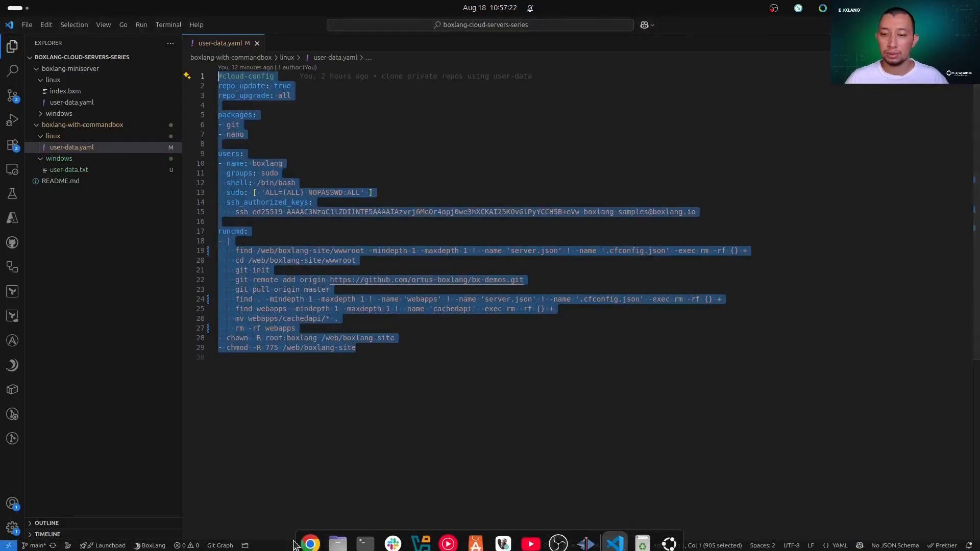
pyautogui.click(310, 536)
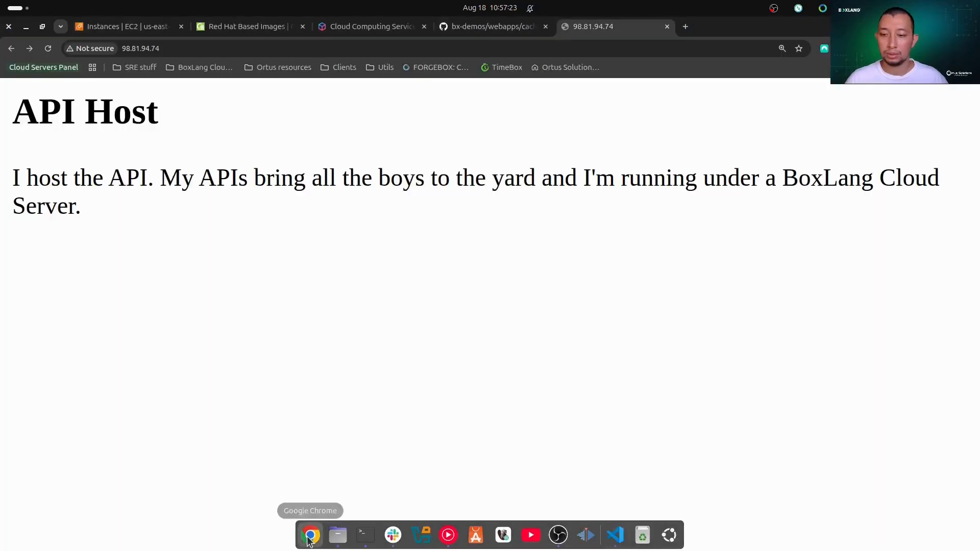
pyautogui.click(373, 539)
pyautogui.hotkey('ctrl', 'x')
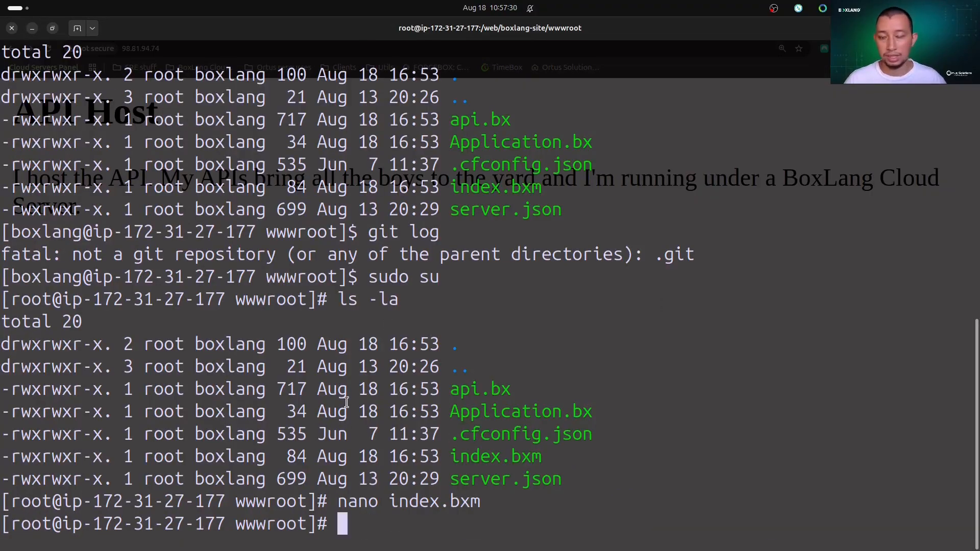
pyautogui.moveTo(526, 518)
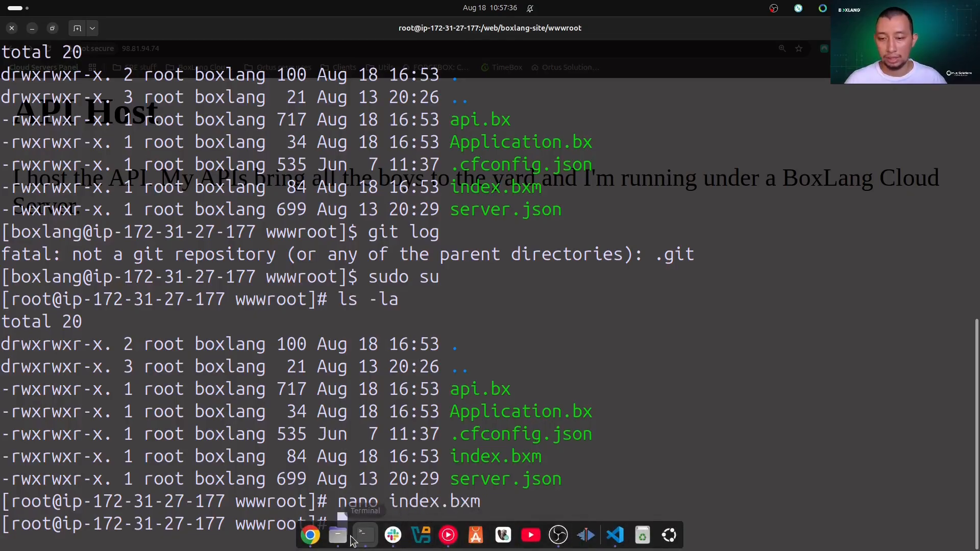
pyautogui.click(615, 534)
pyautogui.click(374, 420)
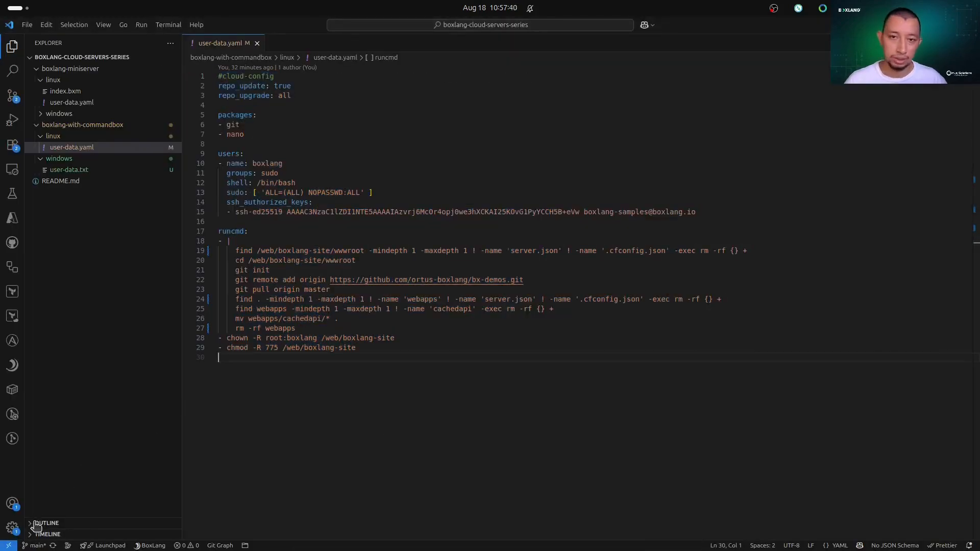
pyautogui.click(7, 546)
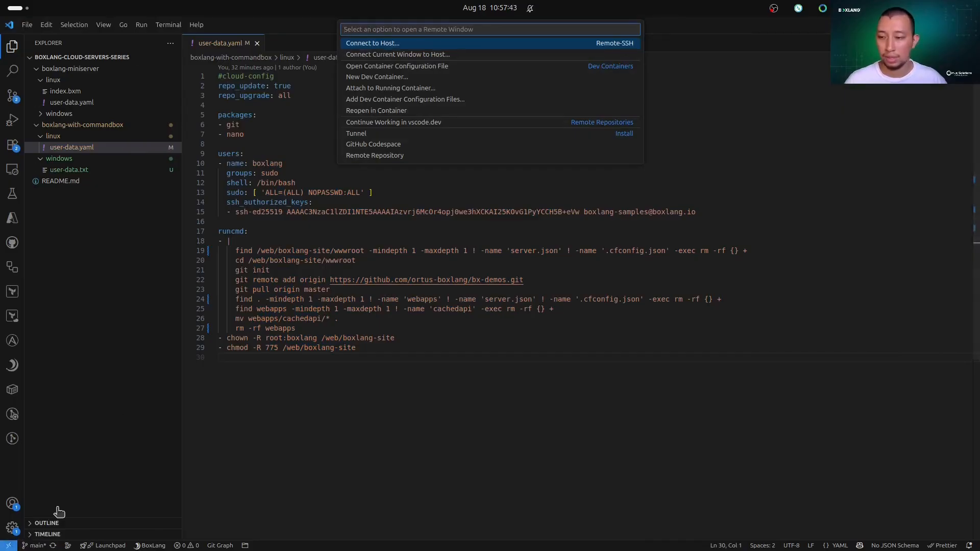
pyautogui.click(385, 43)
pyautogui.write('boxlang@')
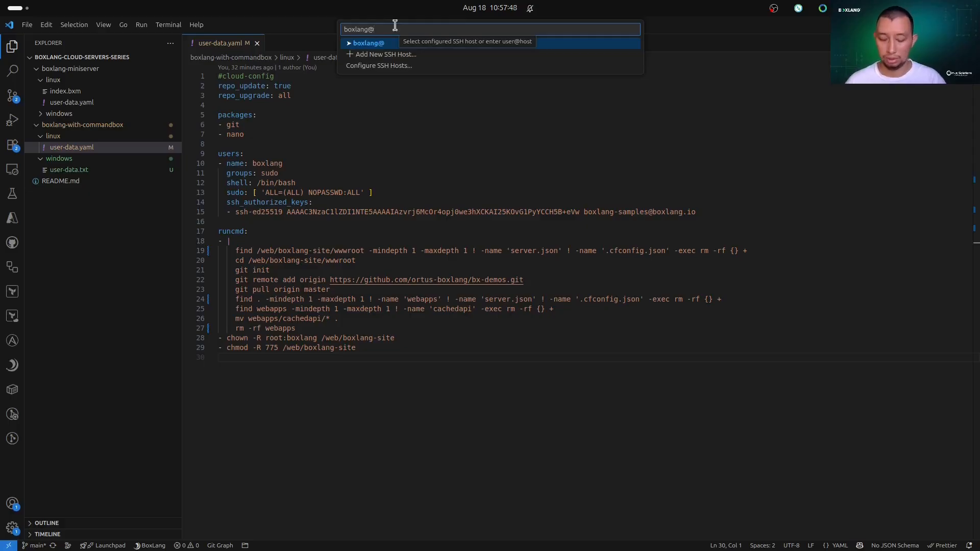
pyautogui.write('98.81.44.74')
pyautogui.press('Return')
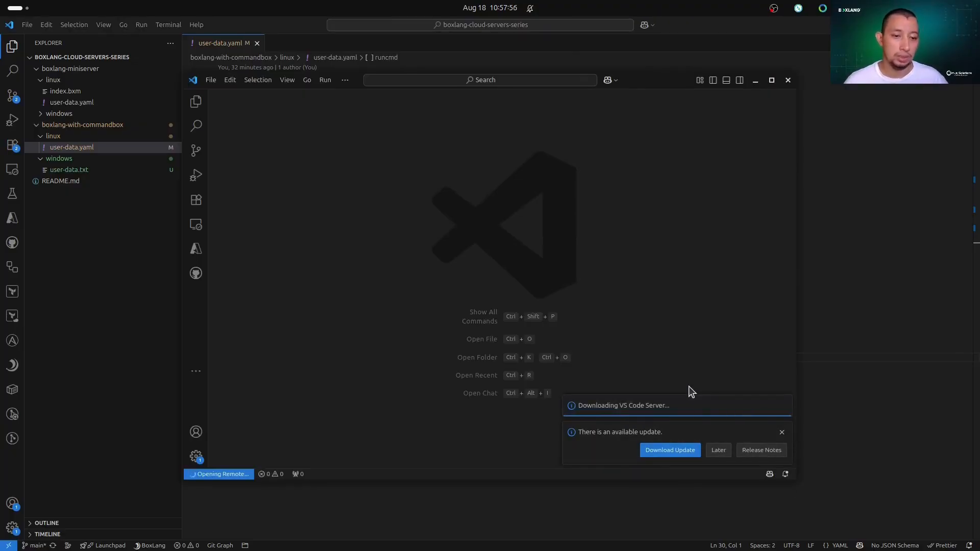
pyautogui.doubleClick(655, 81)
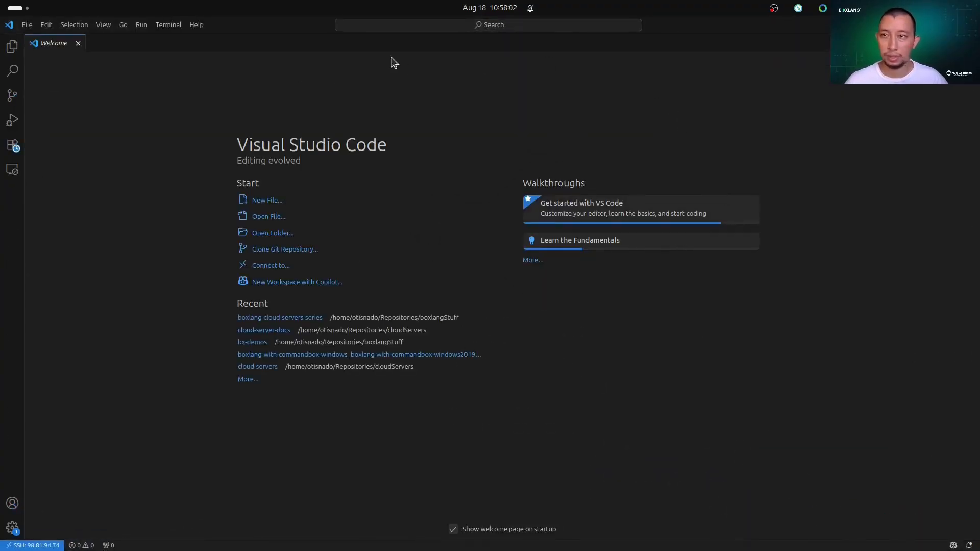
# Open the remote folder /web/boxlang-site/wwwroot/ and trust its authors, including all files in the parent folder boxlang-site.
pyautogui.click(26, 25)
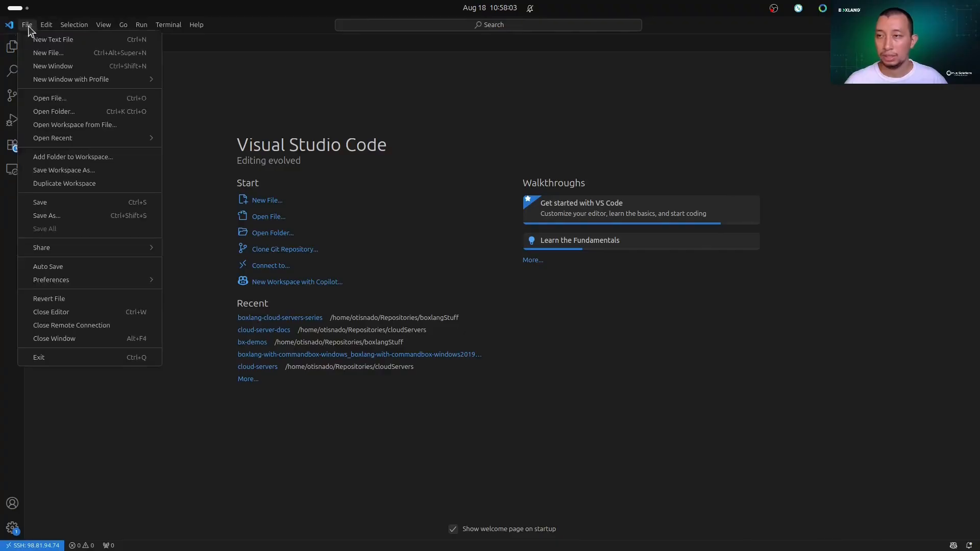
pyautogui.click(79, 119)
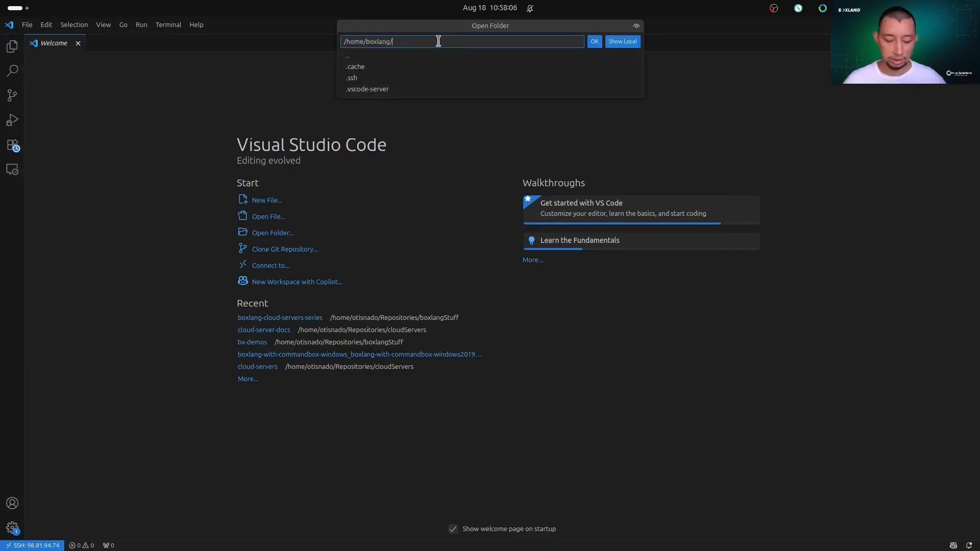
pyautogui.press('BackSpace')
pyautogui.press('BackSpace')
pyautogui.press('BackSpace')
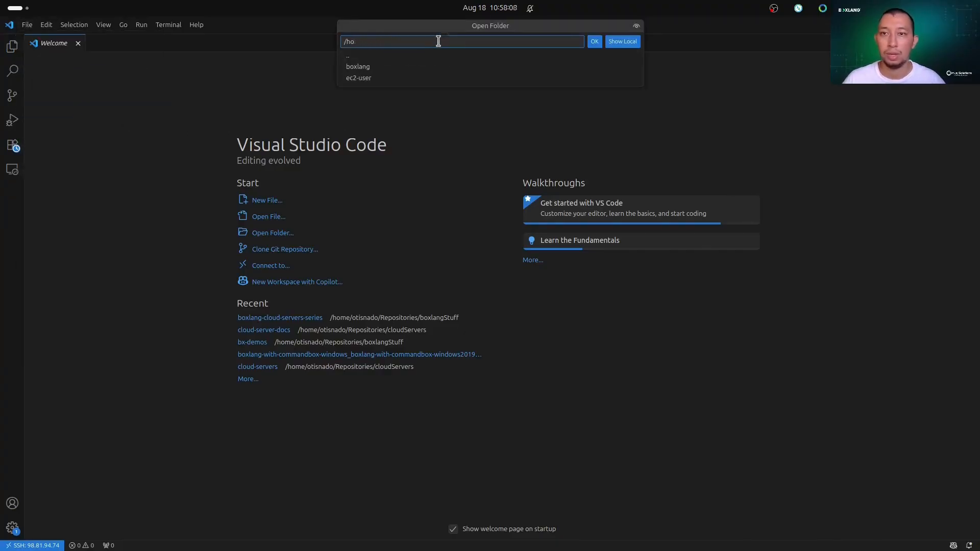
pyautogui.write('web/')
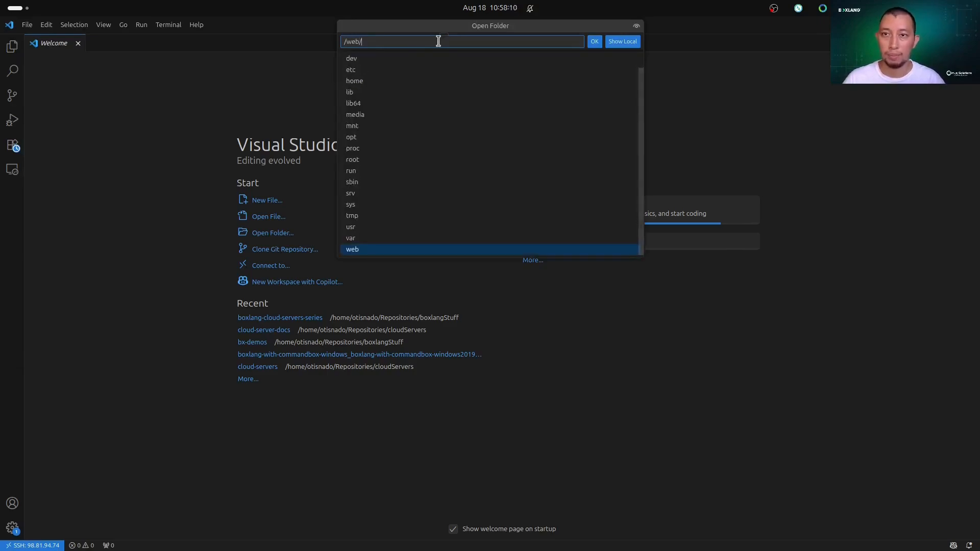
pyautogui.write('boxla')
pyautogui.press('Down')
pyautogui.press('Down')
pyautogui.press('Return')
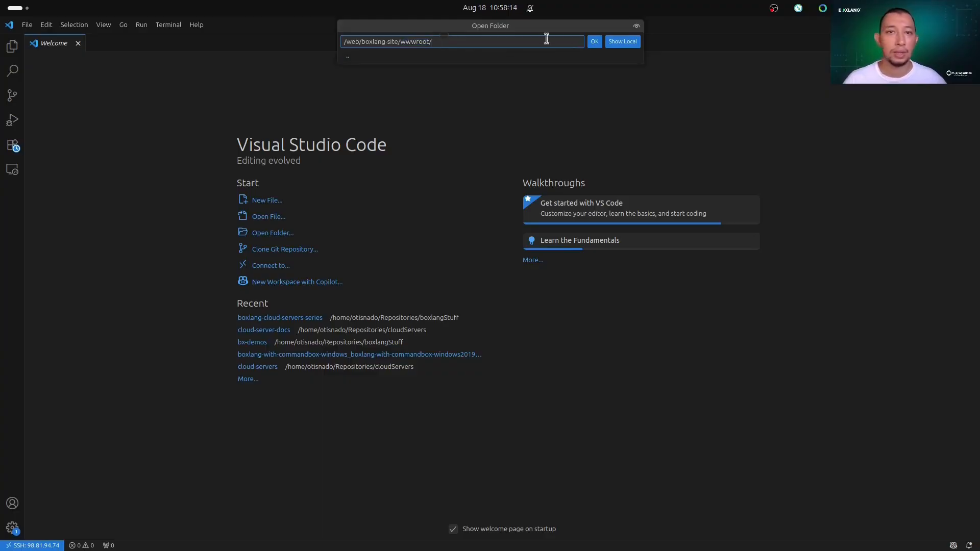
pyautogui.click(594, 42)
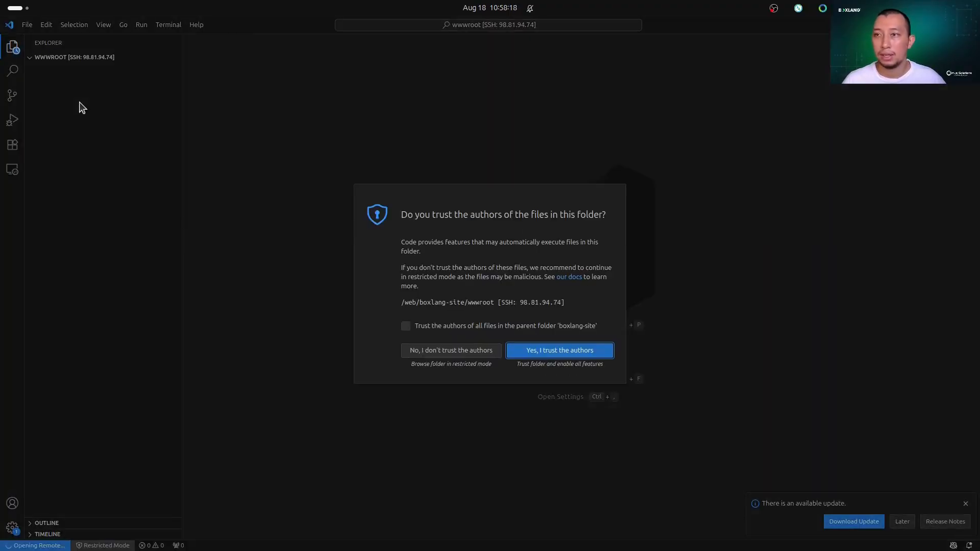
pyautogui.click(454, 328)
pyautogui.click(550, 355)
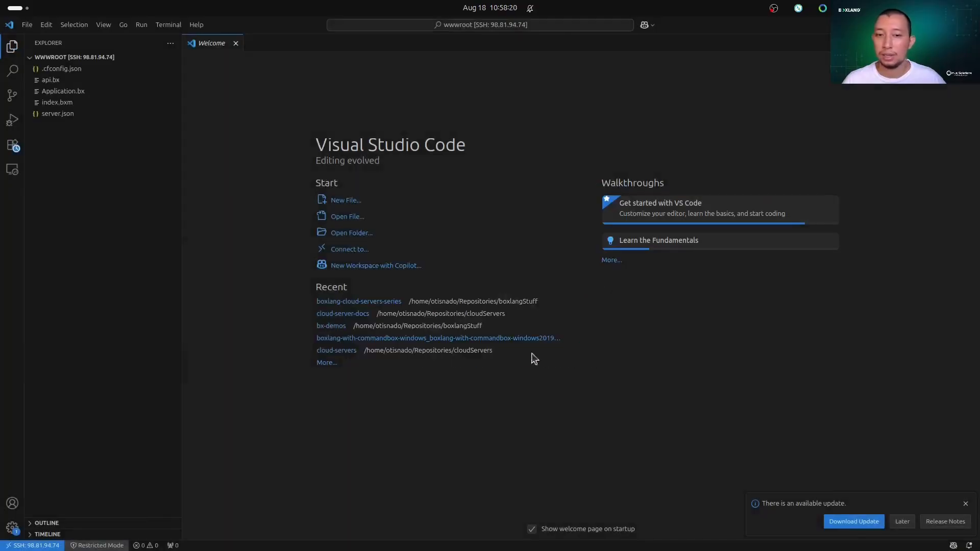
# Look through the remote wwwroot files Application.bx and index.bxm, ending on the index.bxm source.
pyautogui.click(66, 80)
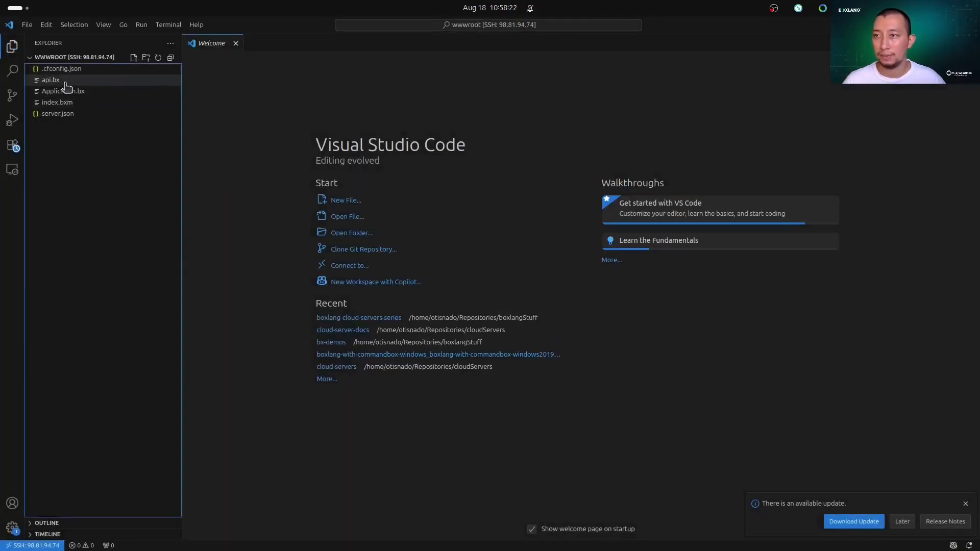
pyautogui.click(52, 91)
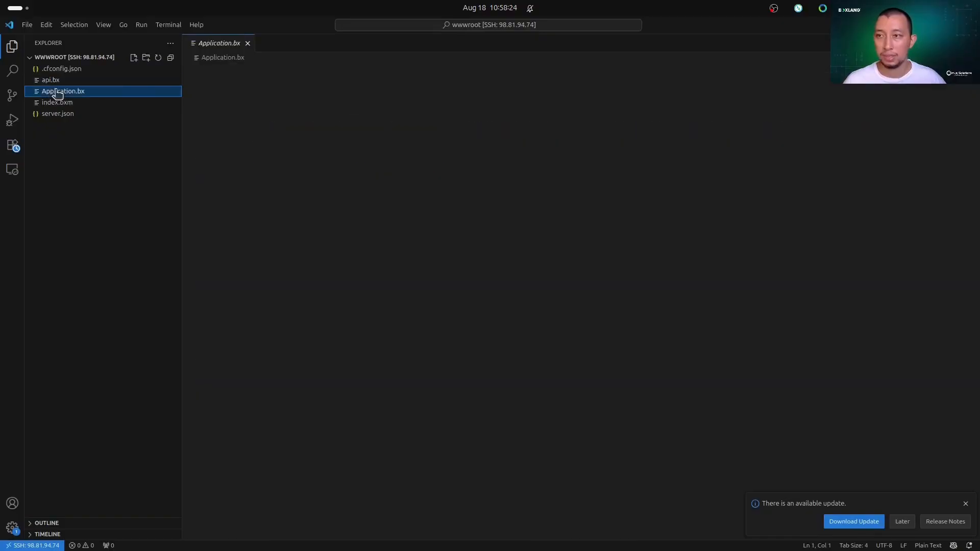
pyautogui.click(102, 103)
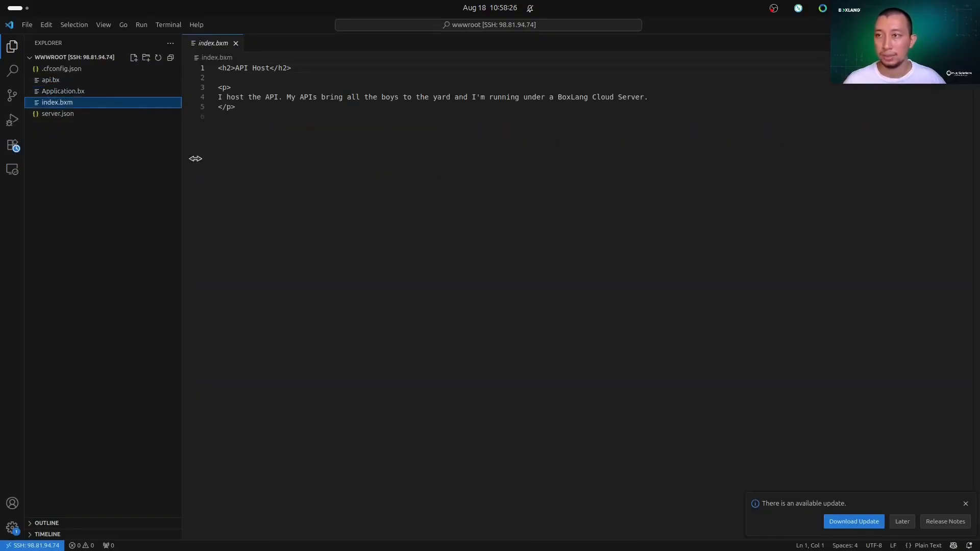
# Switch to the browser and select the API Host page's heading and paragraph to review the served content.
pyautogui.moveTo(358, 549)
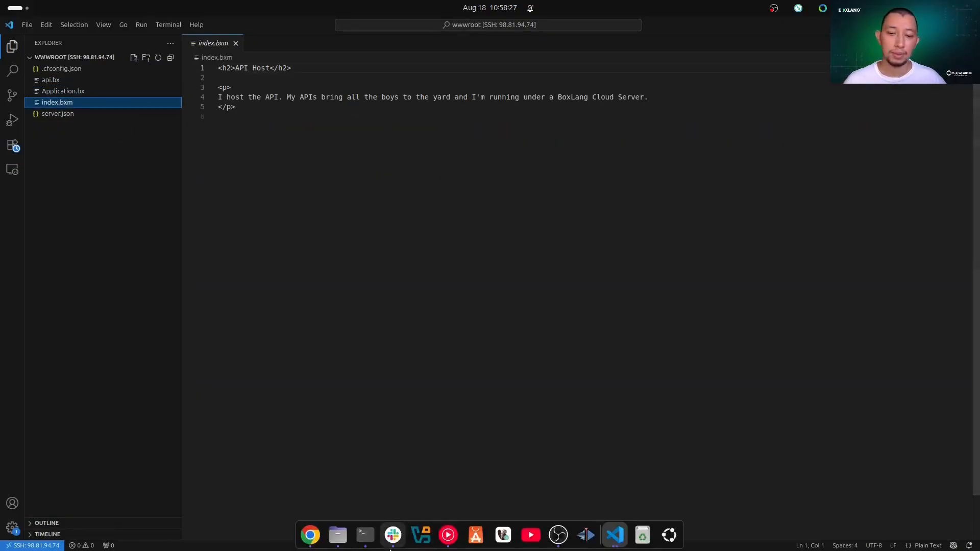
pyautogui.click(310, 540)
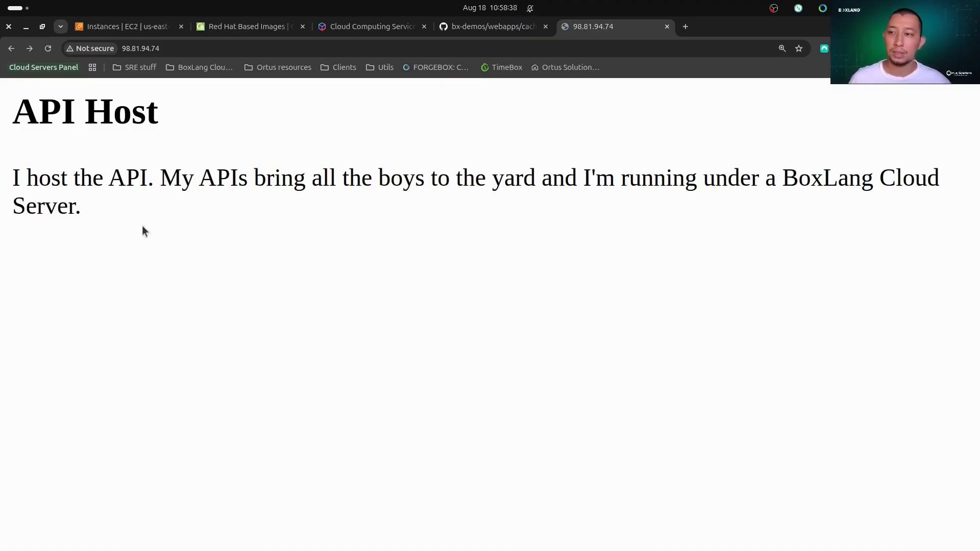
pyautogui.moveTo(38, 157); pyautogui.dragTo(1, 102)
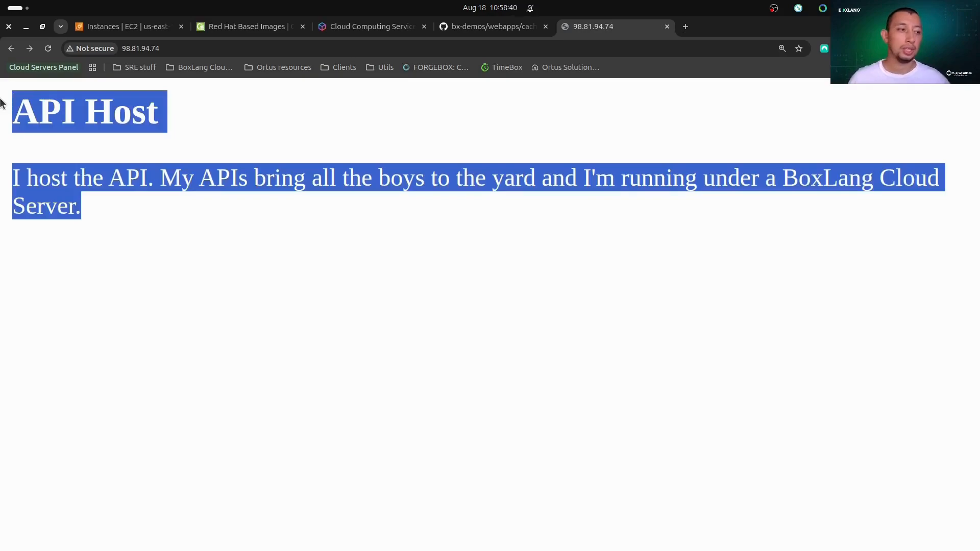